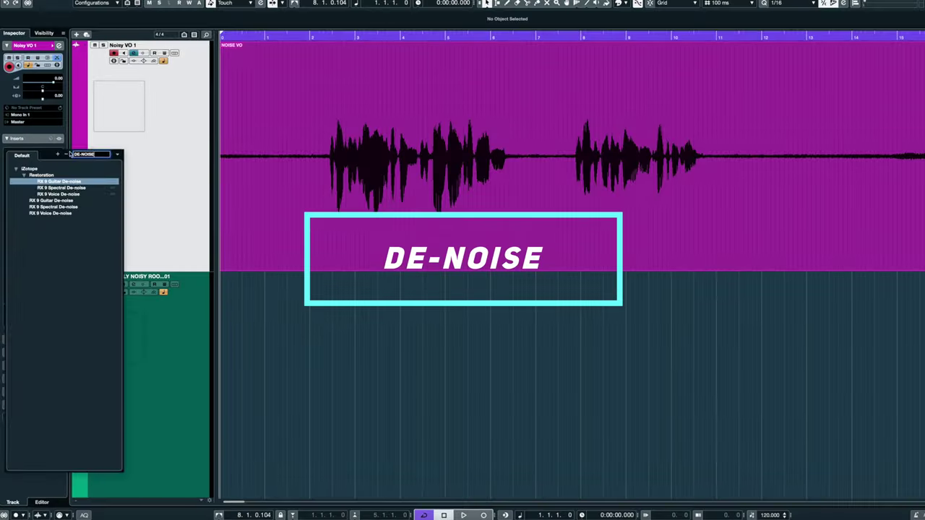
- Insert RX 9 Voice De-noise on the Noisy VO 1 track and move its window clear of the speech waveform
left_click(85, 195)
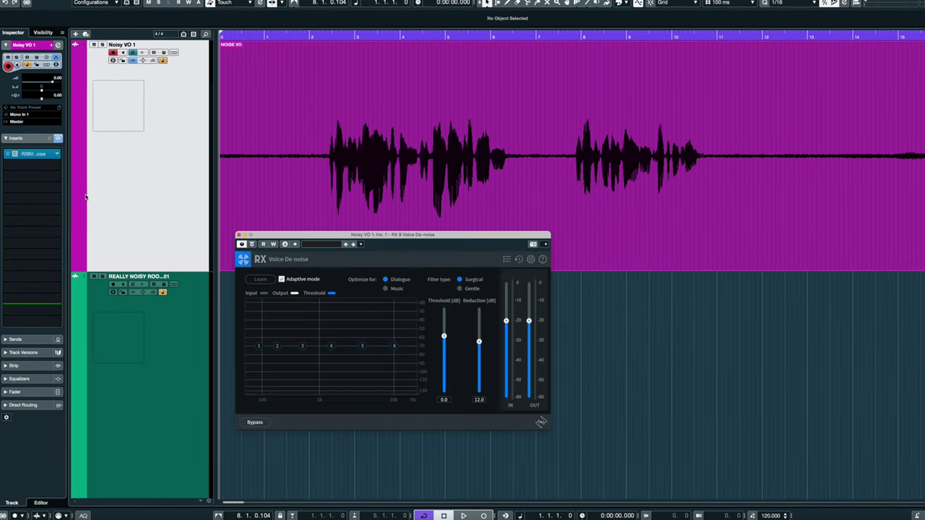
left_click_drag(379, 237, 456, 235)
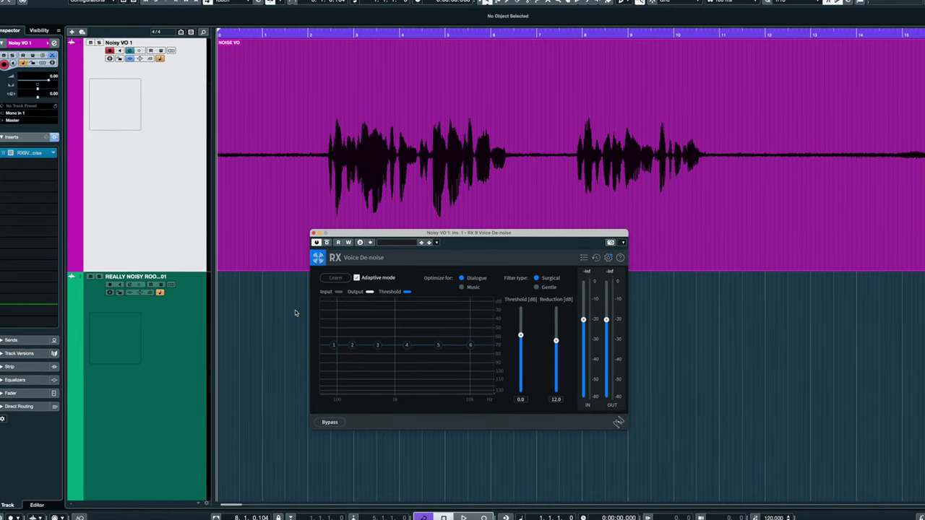
left_click_drag(395, 236, 538, 237)
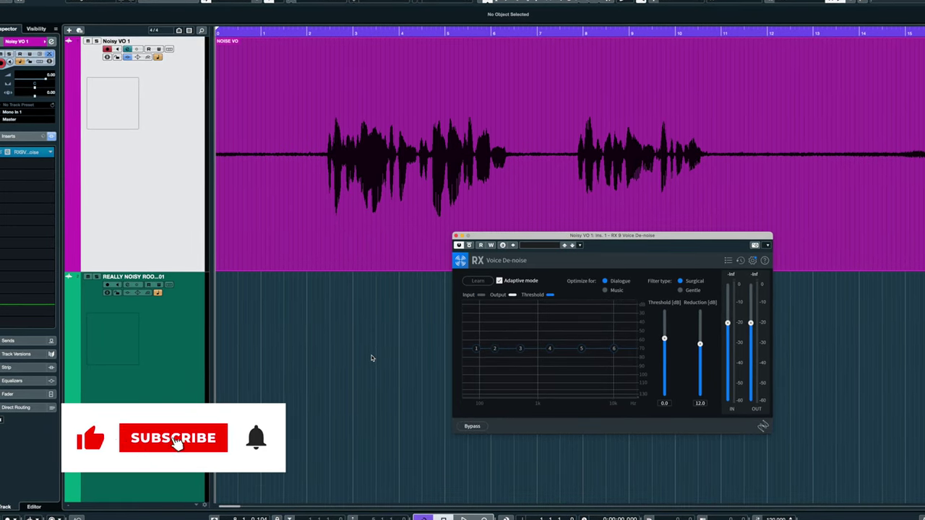
- Play the noisy voice-over with Voice De-noise bypassed, then with it active, to compare the sound and watch the adaptive threshold
key("space")
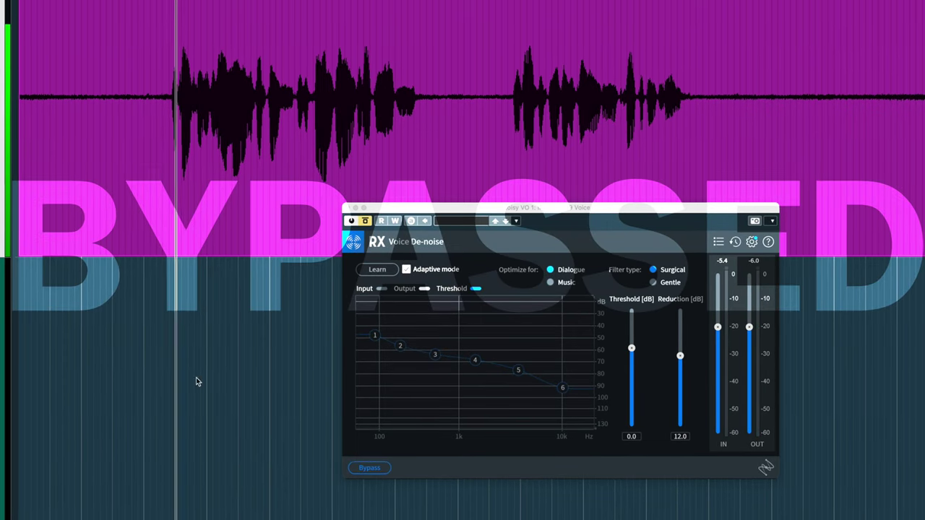
left_click(365, 221)
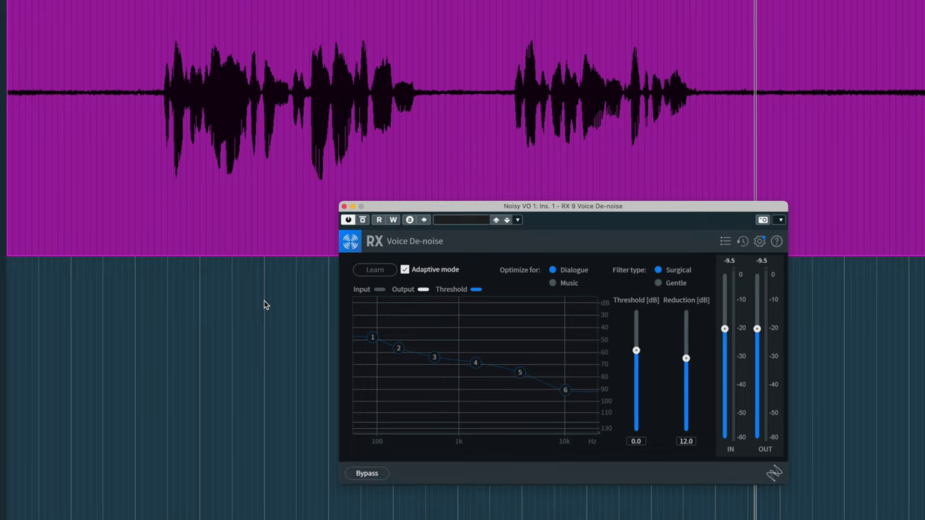
left_click(137, 332)
key("space")
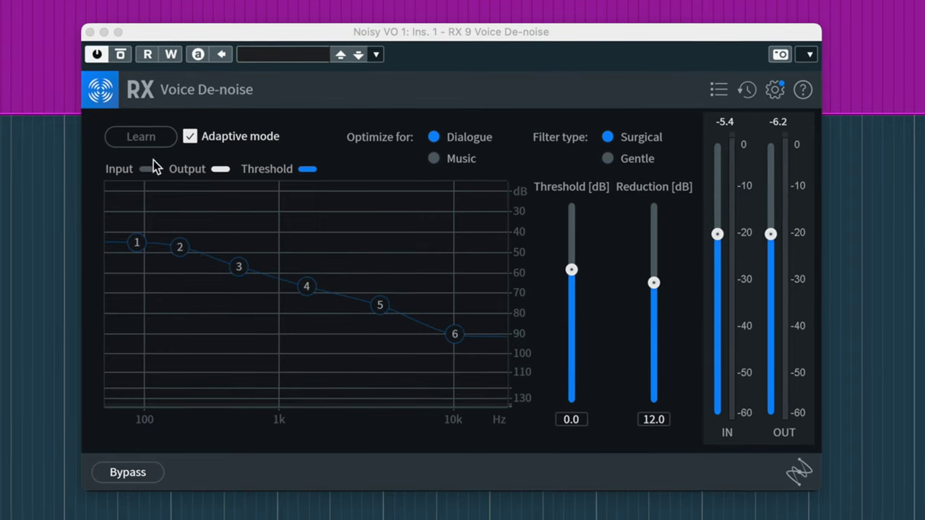
key("space")
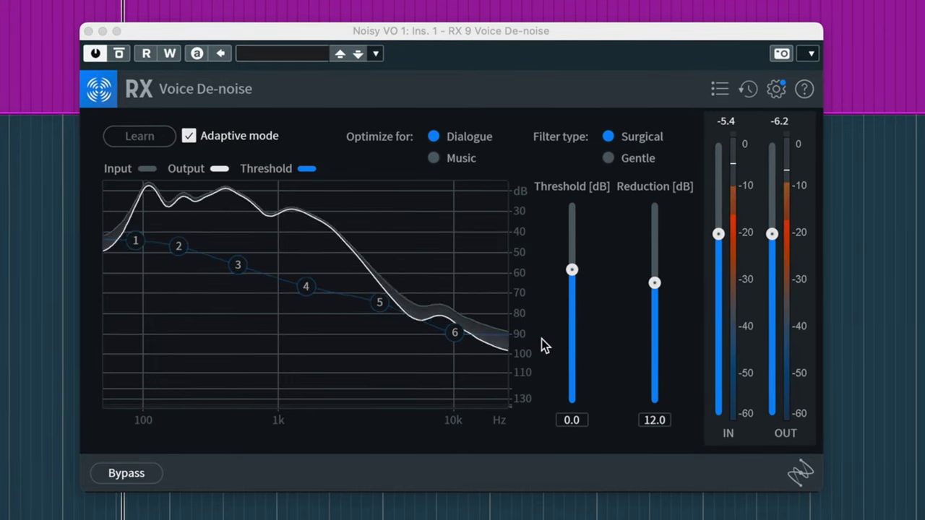
key("space")
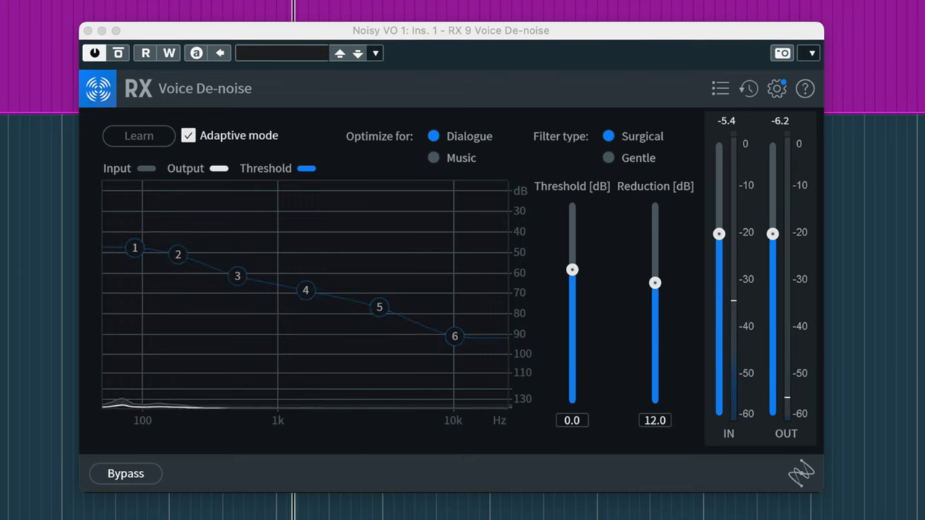
- Raise the first Voice De-noise's reduction to 18.0 dB, audition the voice-over, and bring the reduction down to 14.0 dB
left_click_drag(655, 283, 659, 243)
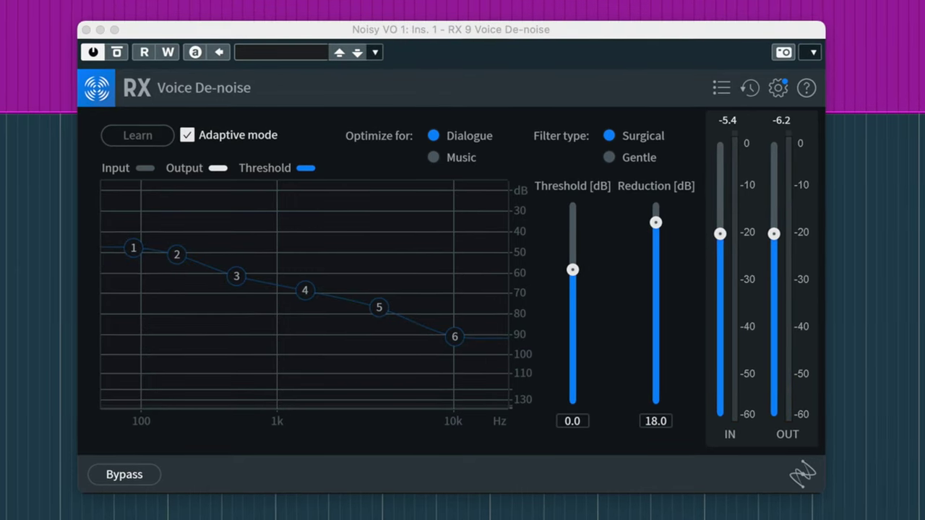
key("space")
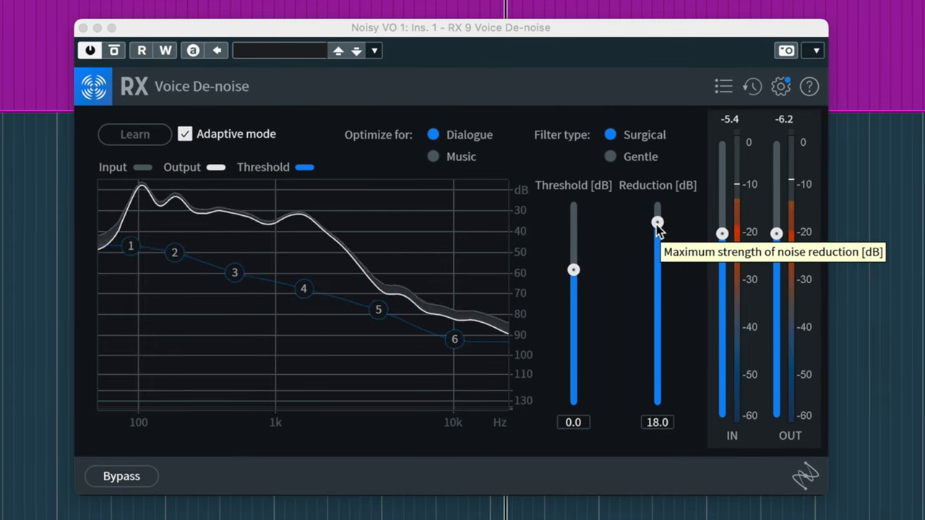
left_click_drag(658, 223, 658, 264)
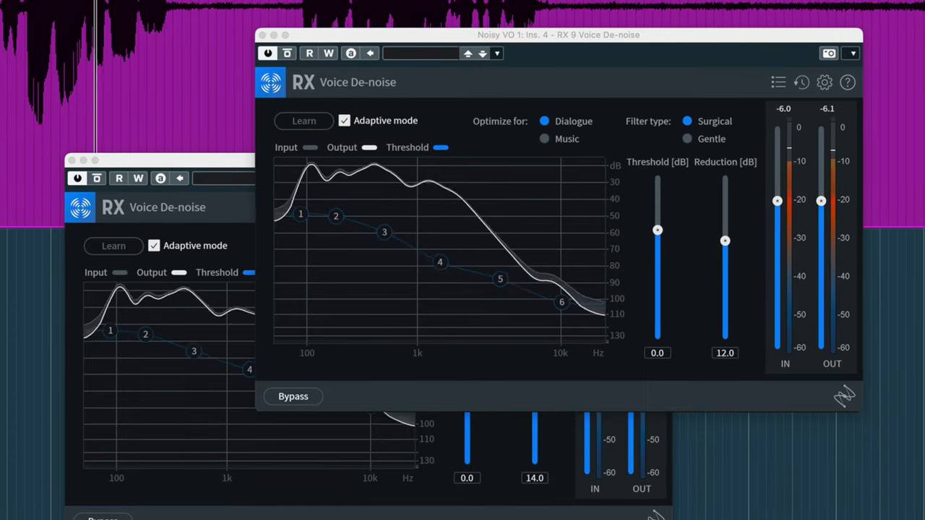
- Set the second Voice De-noise's reduction to 10.0 dB after trying 9.0 and 7.0 dB, and play the voice-over with both de-noisers bypassed
left_click_drag(725, 241, 726, 265)
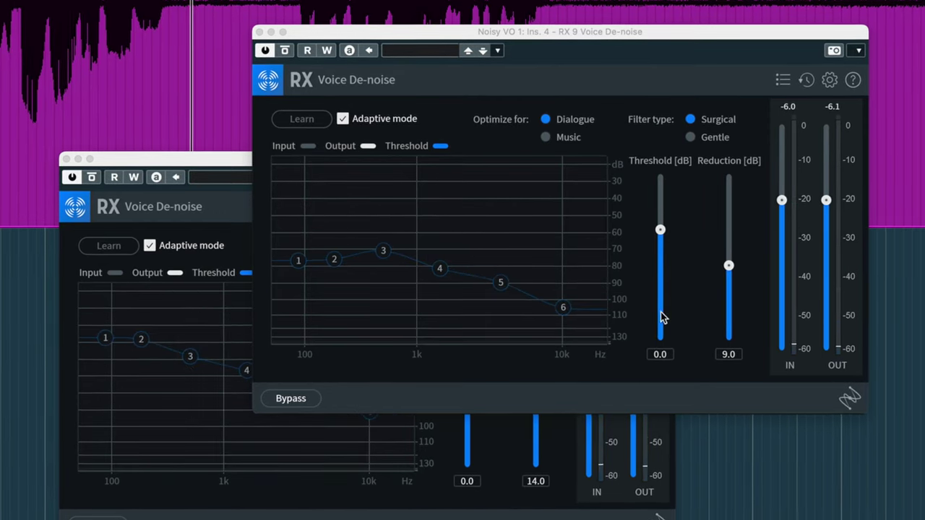
left_click_drag(730, 266, 731, 282)
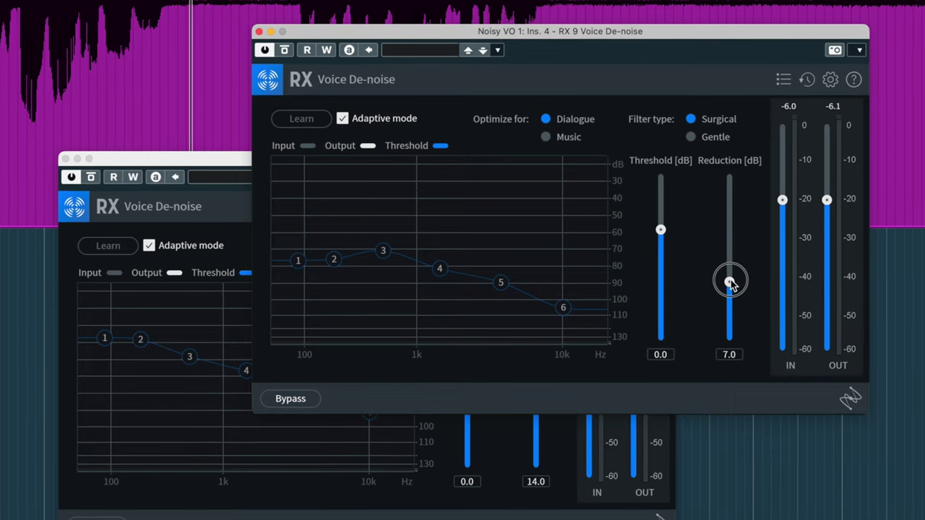
left_click_drag(730, 291, 728, 258)
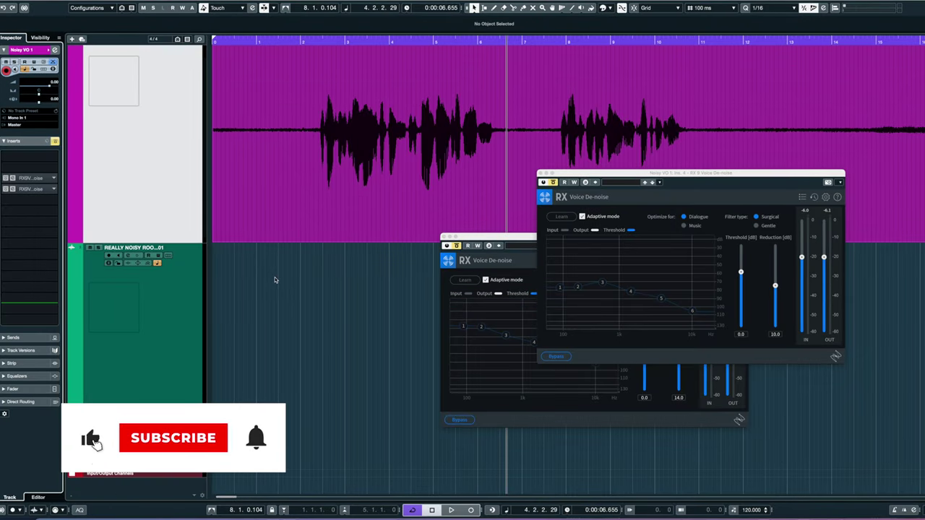
key("space")
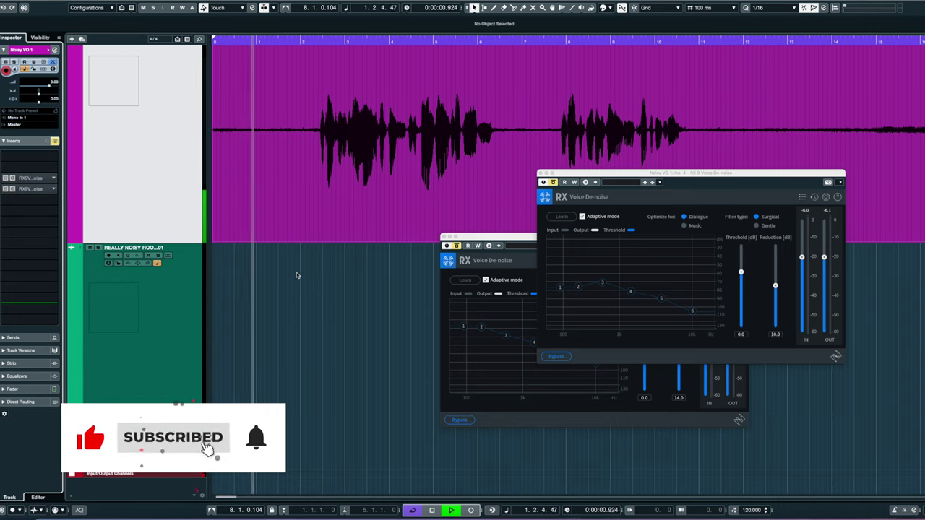
key("space")
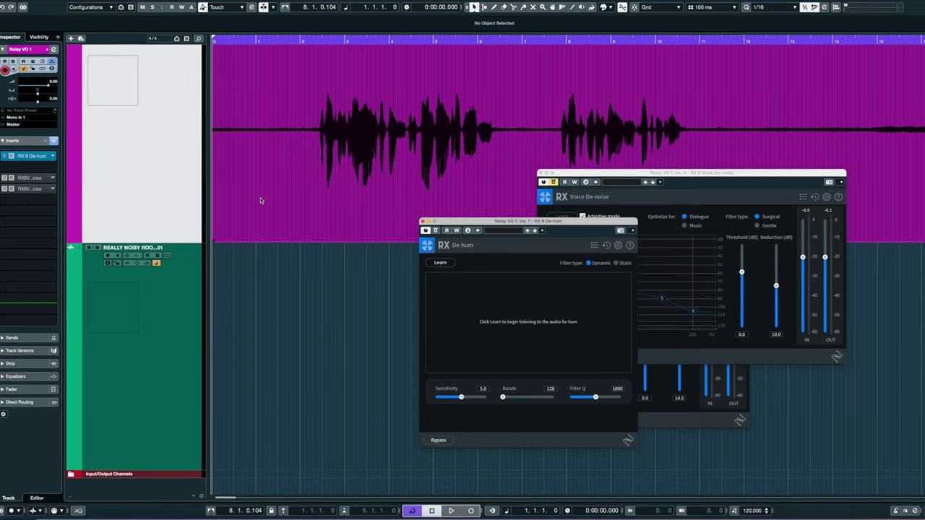
- Select a speech-free range of about 0.3 s near the start of the voice-over and play it as a loop
key("2")
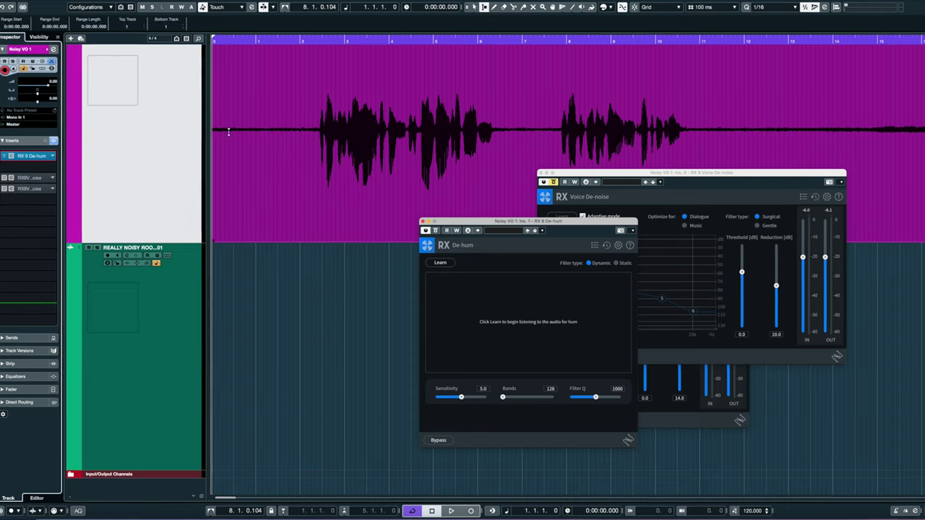
left_click_drag(221, 133, 237, 138)
key("shift+g")
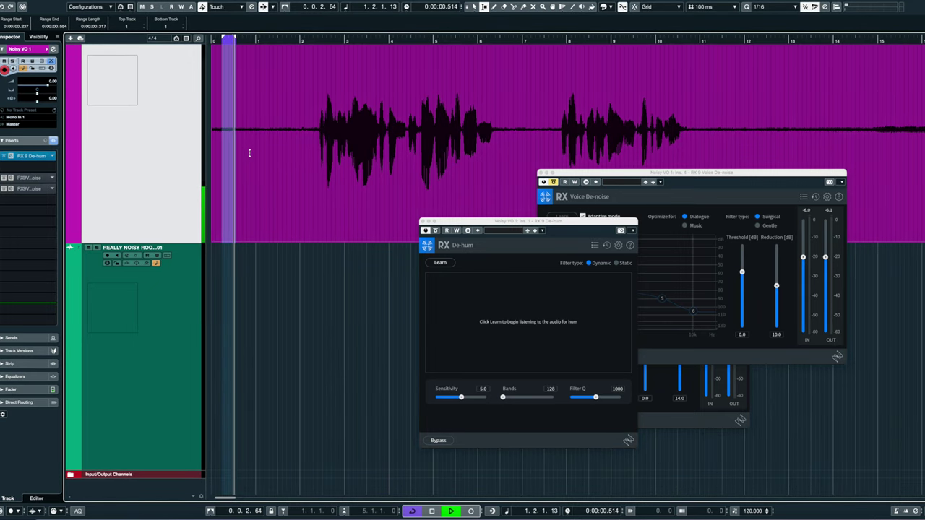
key("space")
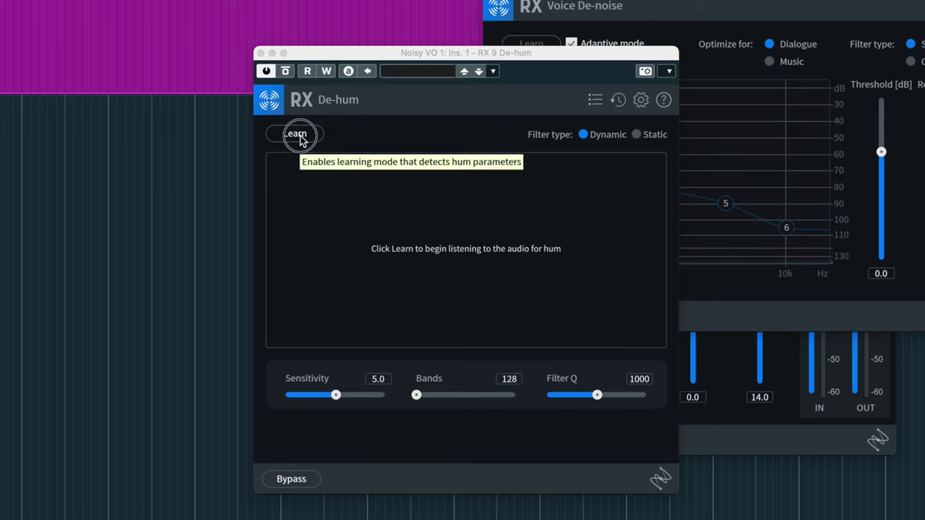
- Have De-hum learn the hum profile from the looped noise-only section
left_click(442, 265)
key("space")
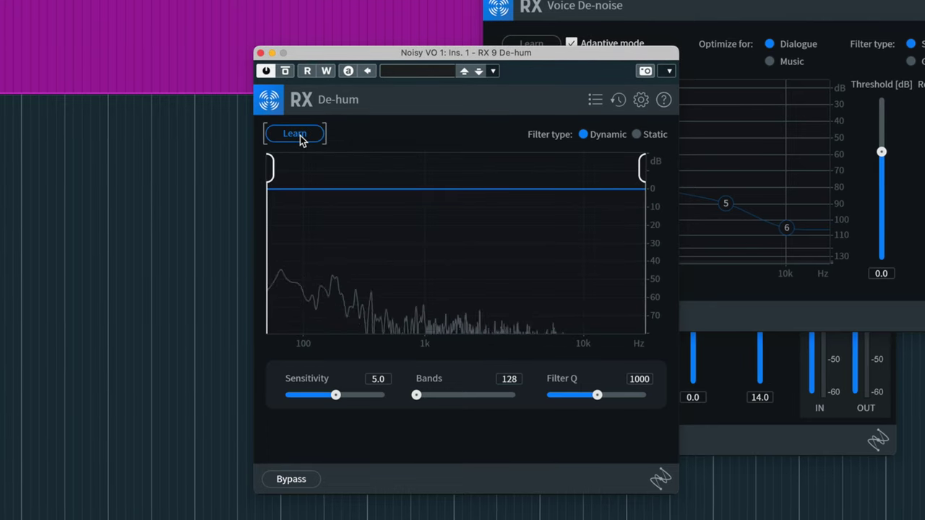
left_click(298, 138)
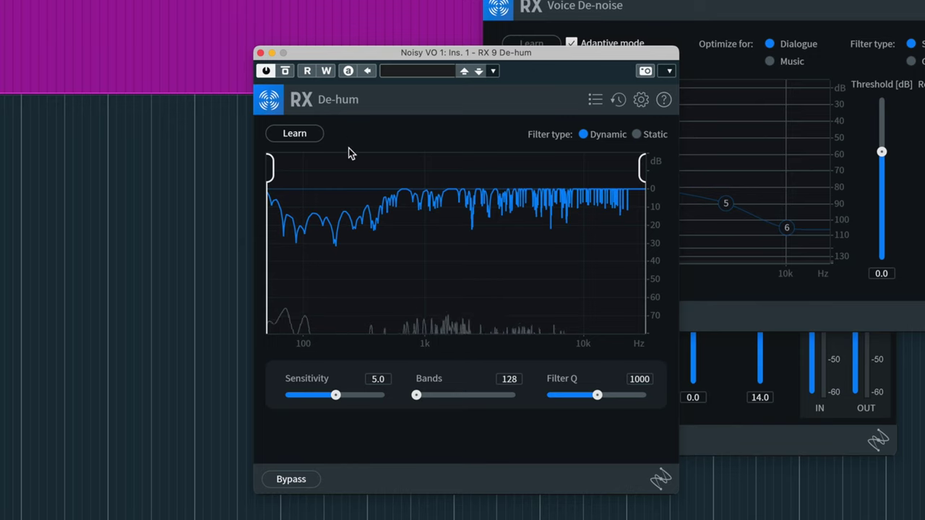
key("space")
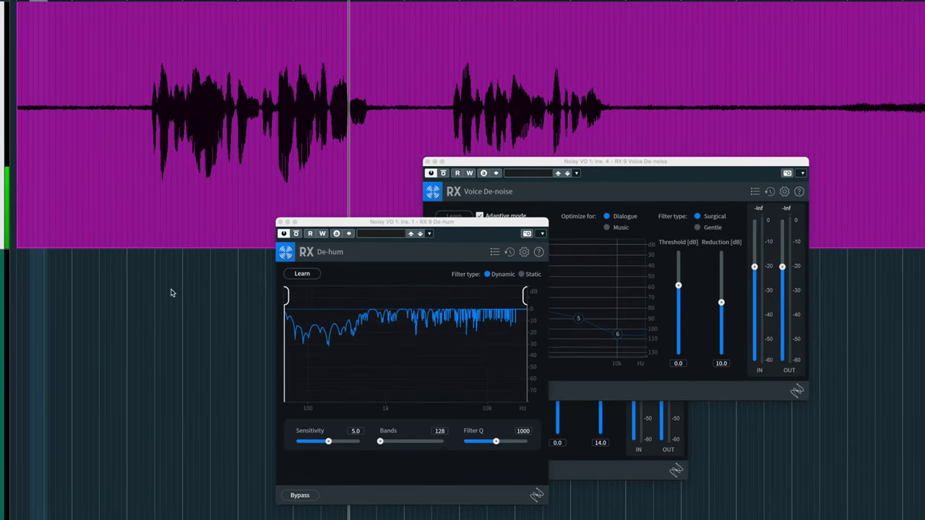
- Play the voice-over, move the De-hum window aside, and set the second Voice De-noise's reduction to 11.0 dB after trying 6.0 and 9.0 dB
key("space")
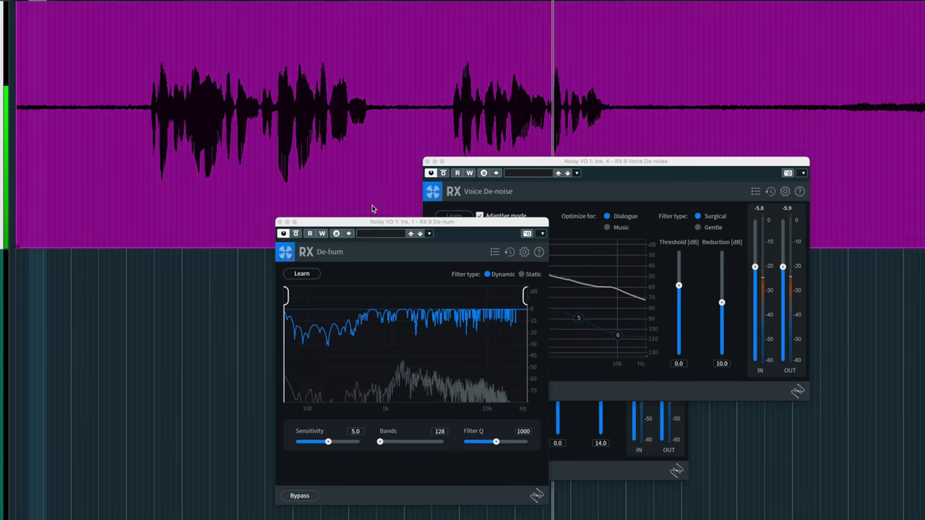
left_click_drag(372, 223, 129, 226)
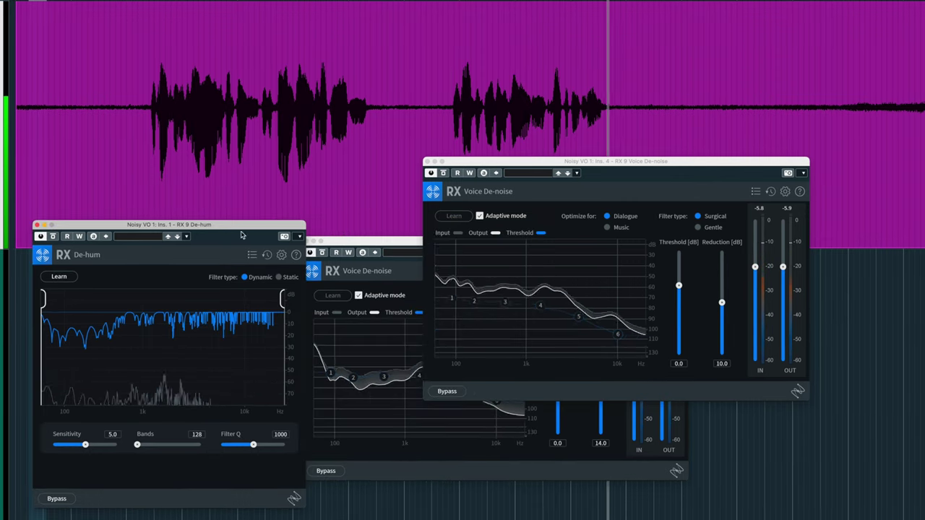
left_click_drag(721, 303, 721, 315)
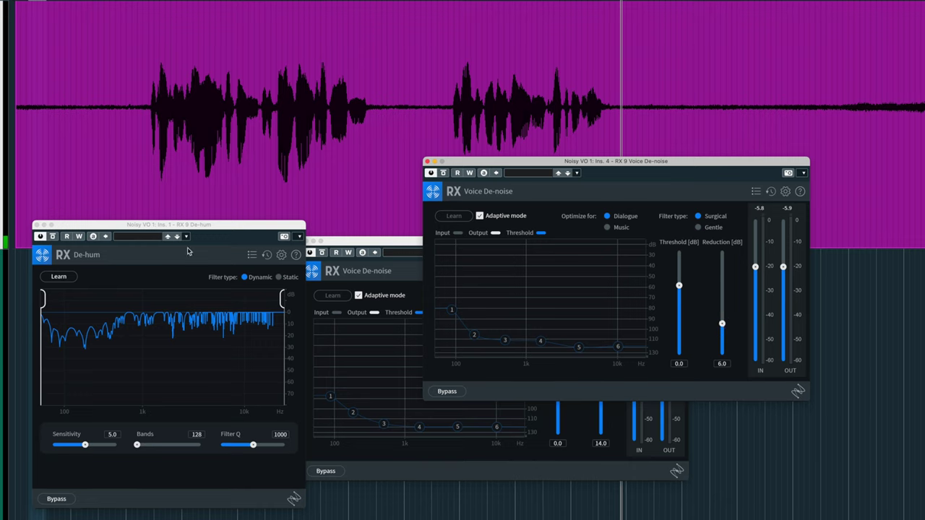
left_click_drag(207, 228, 203, 305)
left_click(141, 270)
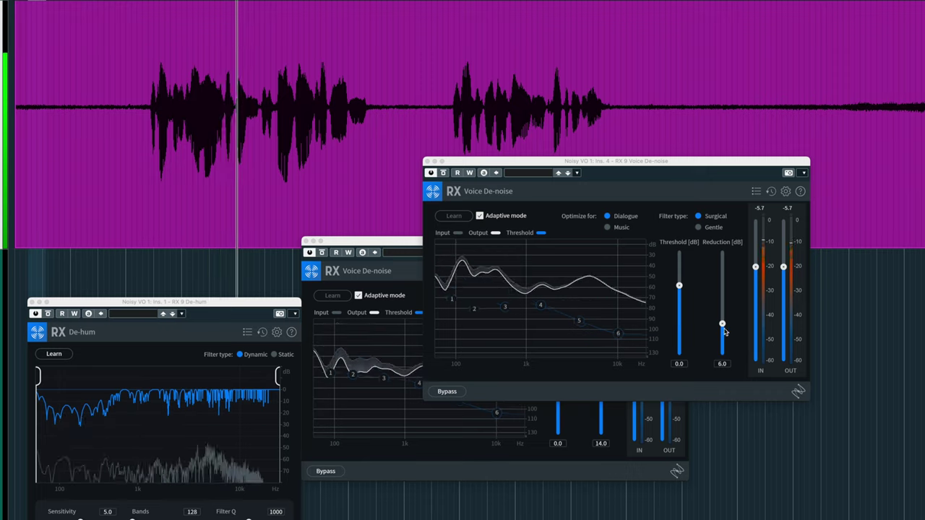
left_click_drag(723, 321, 723, 308)
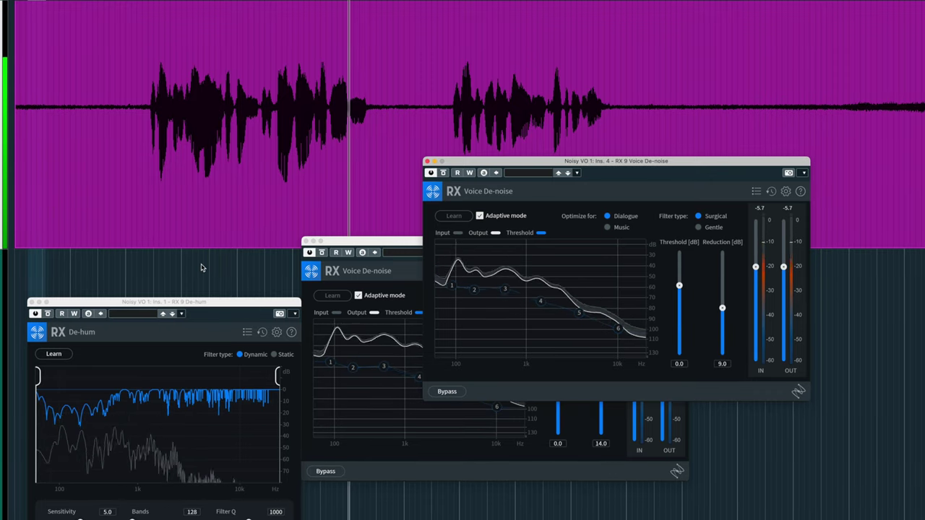
left_click(123, 279)
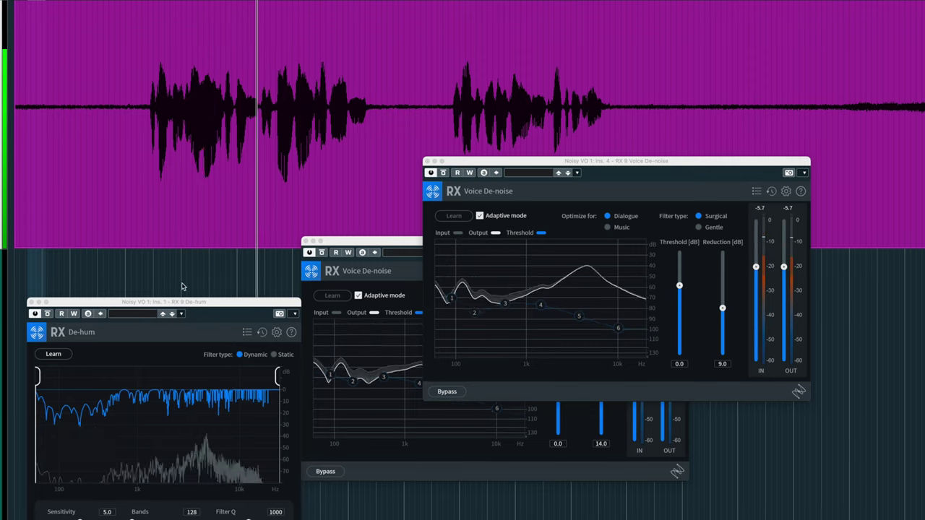
left_click_drag(722, 309, 725, 305)
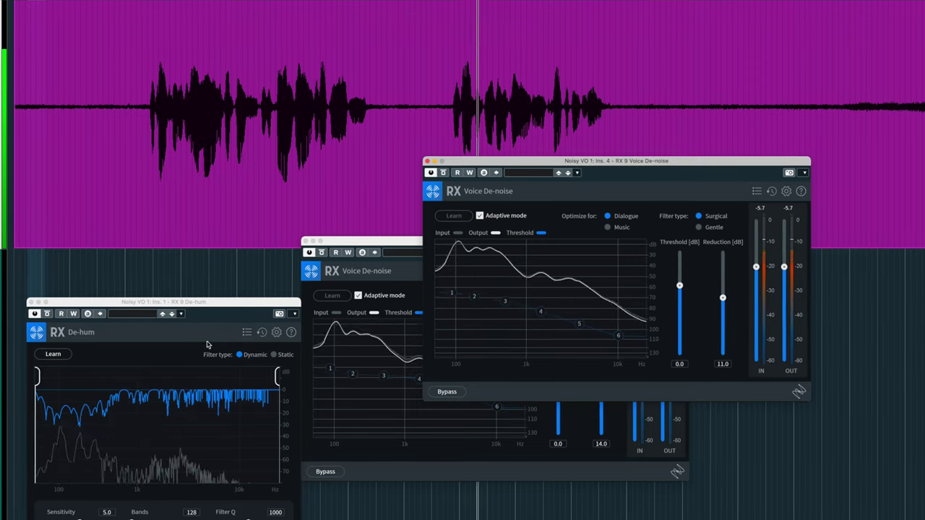
- Close the open plug-in windows and lower De-hum's upper frequency limit to just above 10 kHz
left_click(30, 302)
left_click(304, 242)
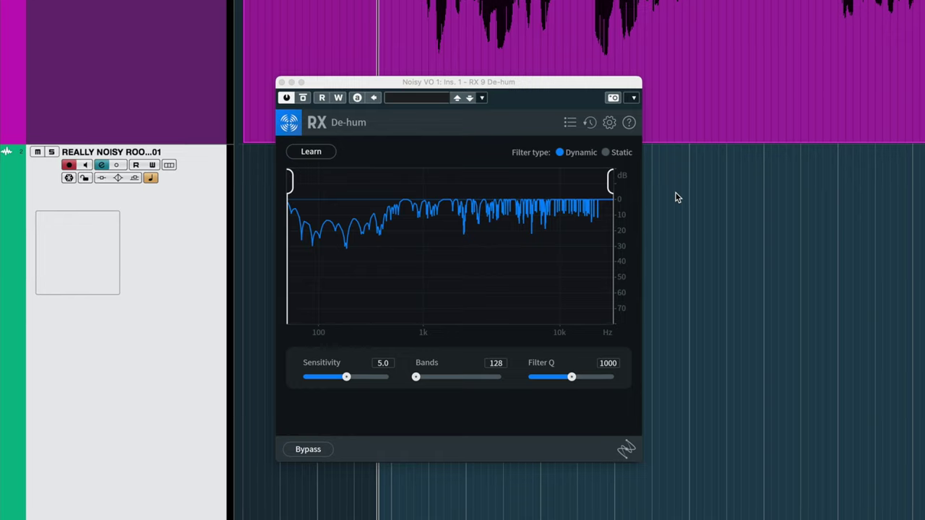
left_click_drag(611, 179, 586, 210)
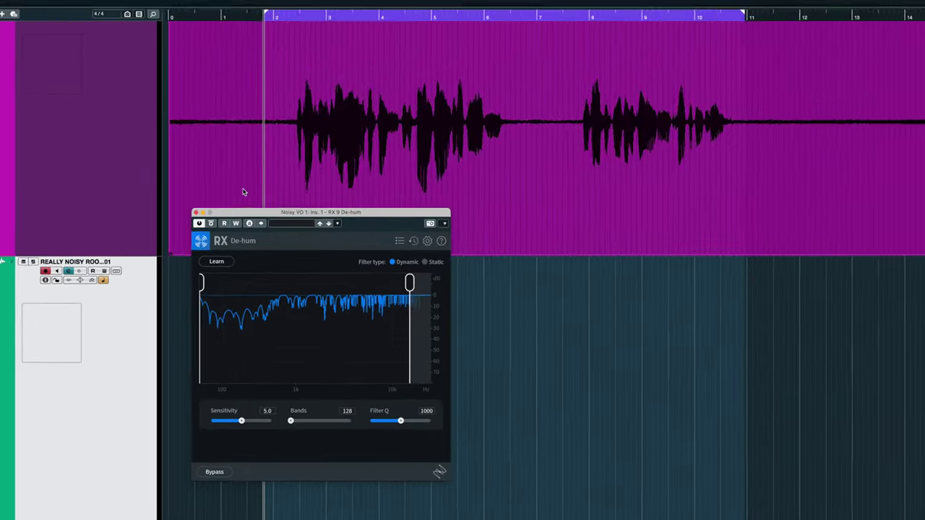
- Loop a speech-free stretch before bar 1 of the voice-over and toggle De-hum's bypass while it plays
left_click(296, 2)
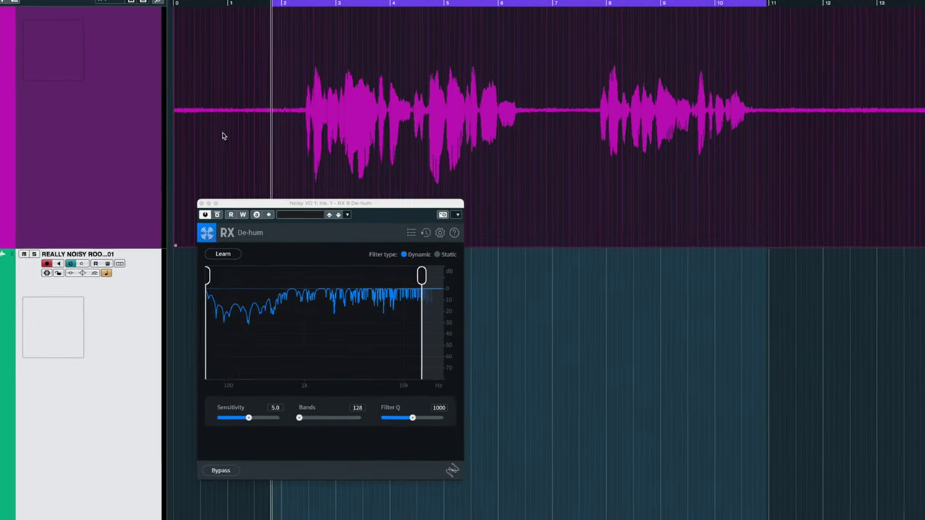
left_click_drag(193, 111, 215, 111)
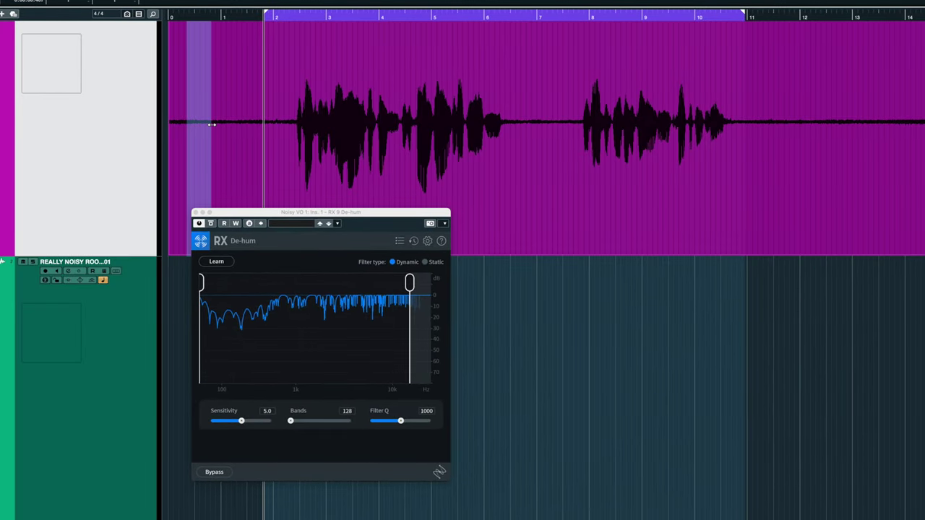
key("p")
key("space")
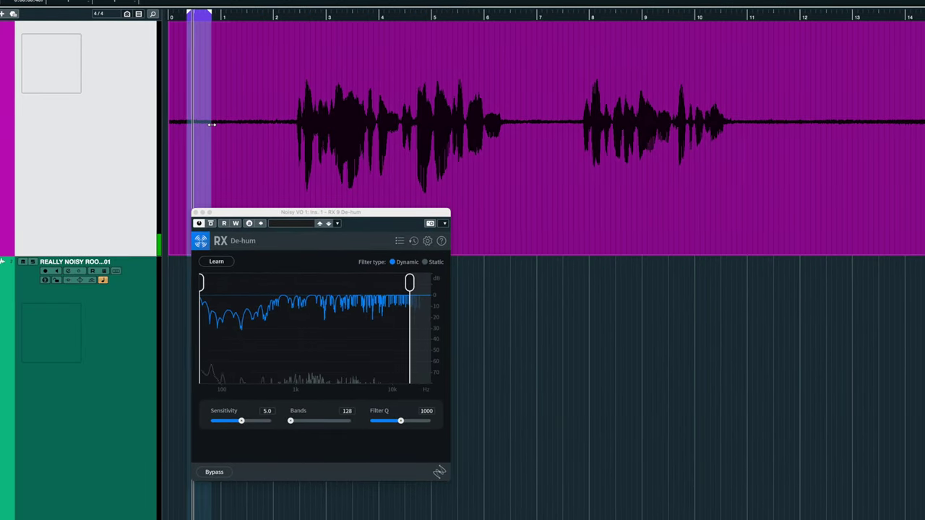
left_click(215, 473)
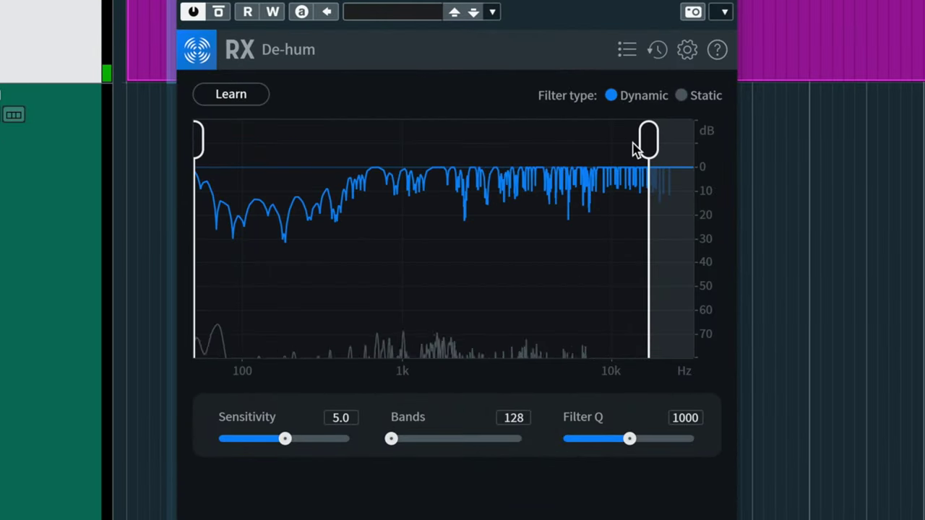
- Narrow De-hum's frequency range to run from just below 100 Hz to roughly midway between 100 Hz and 1 kHz
left_click_drag(646, 144, 337, 232)
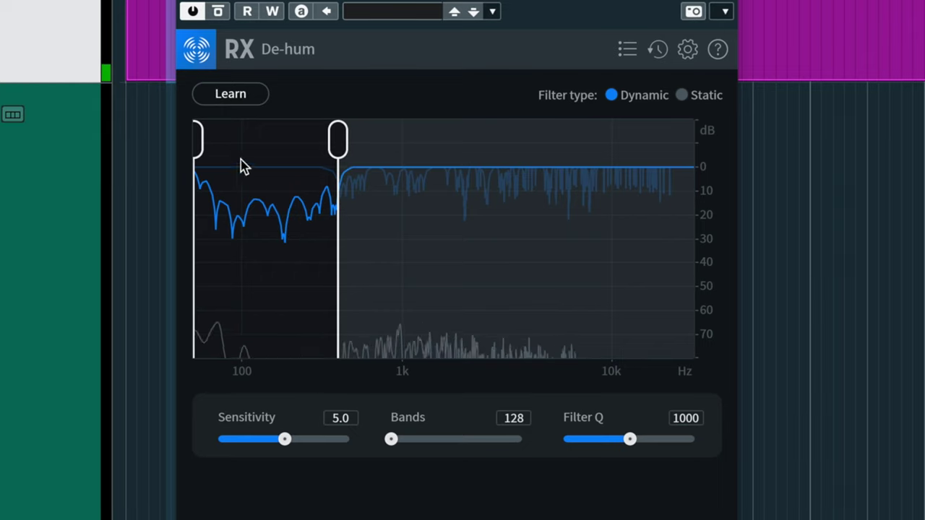
left_click_drag(200, 138, 237, 175)
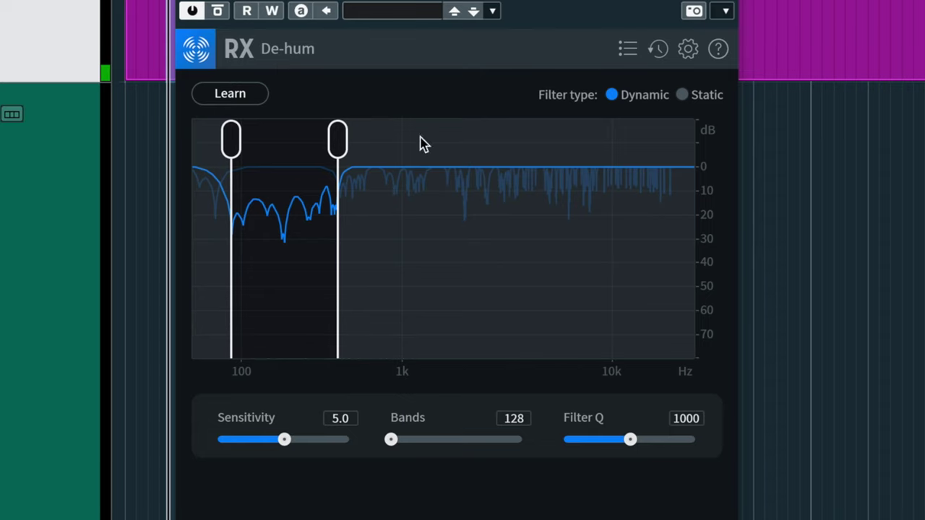
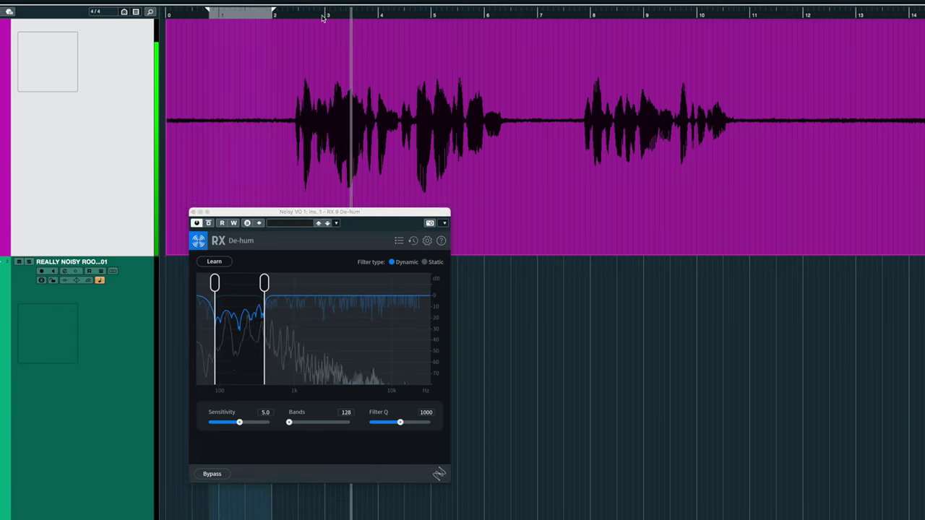
- Loop the speech from bar 2 to about bar 11 and toggle De-hum's bypass while it plays to compare
left_click_drag(701, 15, 748, 14)
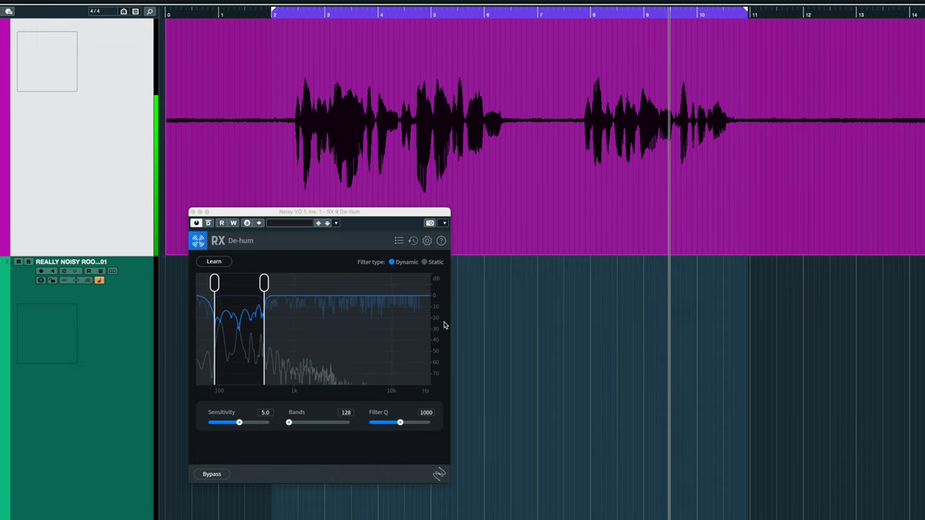
left_click(211, 475)
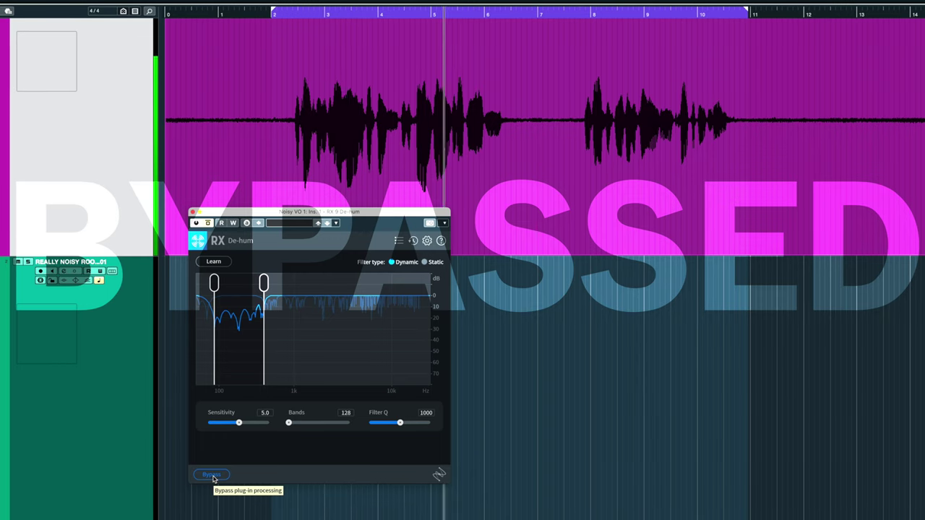
left_click(213, 476)
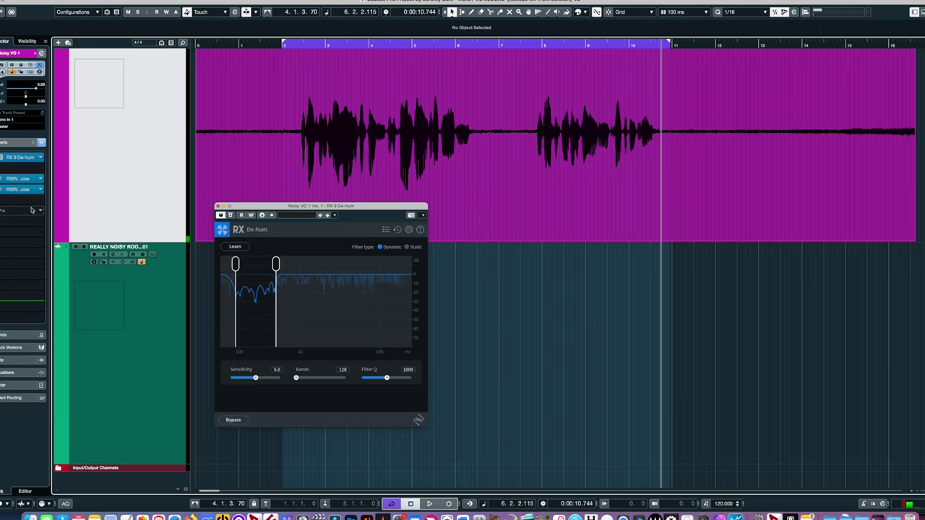
- Insert Pro-Q 3 on the Noisy VO 1 track after the de-noisers and add a low cut at about 90 Hz during playback
left_click(32, 211)
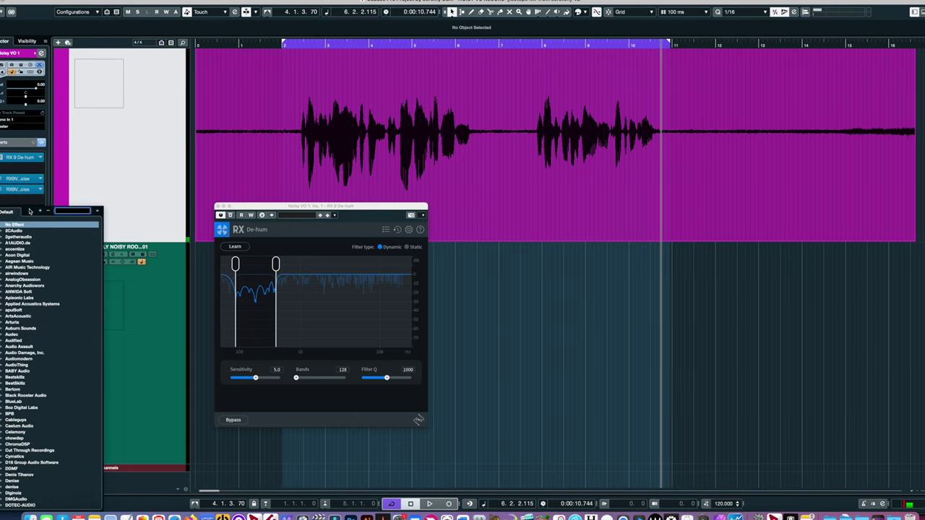
type("pro-q")
left_click(22, 230)
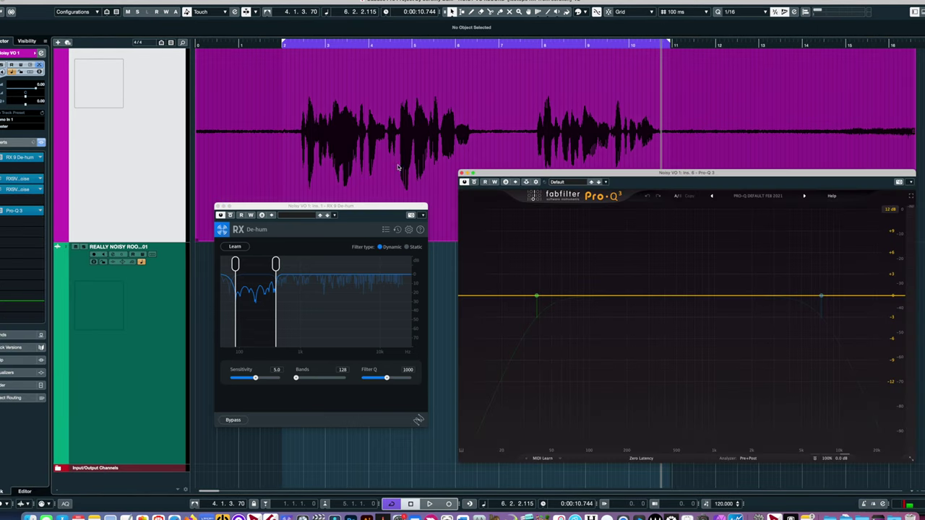
left_click_drag(521, 285, 576, 279)
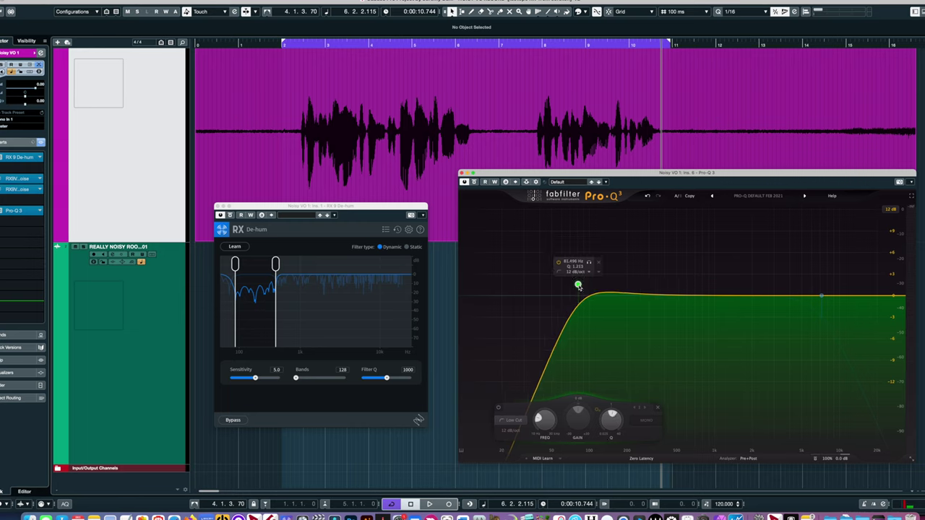
key("space")
left_click_drag(578, 287, 587, 282)
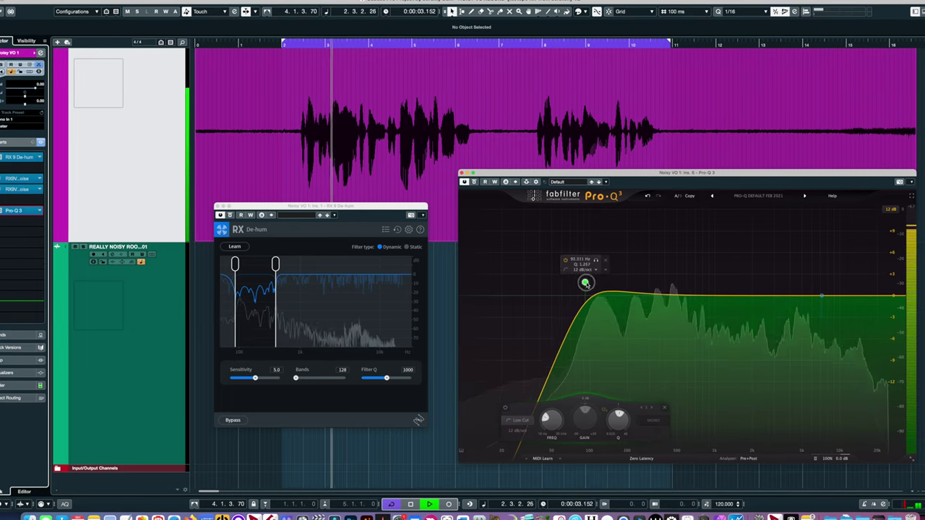
- Shape the EQ with a 2 dB cut near 300 Hz, a slight dip near 1 kHz, a 0.97 dB boost near 4.7 kHz, and a low-cut Q of about 1.5
mouse_move(657, 294)
left_mouse_down()
mouse_move(646, 238)
mouse_move(649, 317)
mouse_move(649, 308)
left_mouse_up()
left_click_drag(809, 299, 800, 290)
scroll(800, 291, "down", 10)
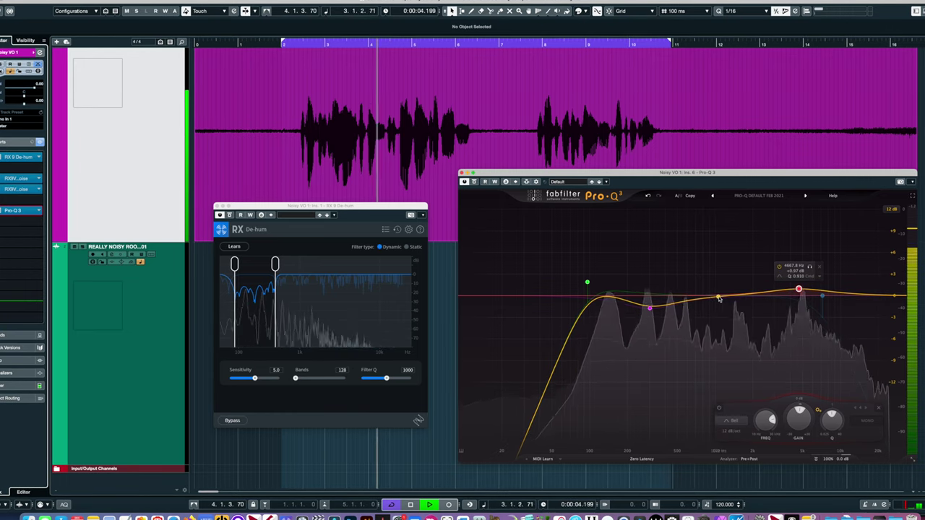
mouse_move(719, 298)
left_mouse_down()
mouse_move(722, 316)
mouse_move(720, 260)
mouse_move(717, 300)
left_mouse_up()
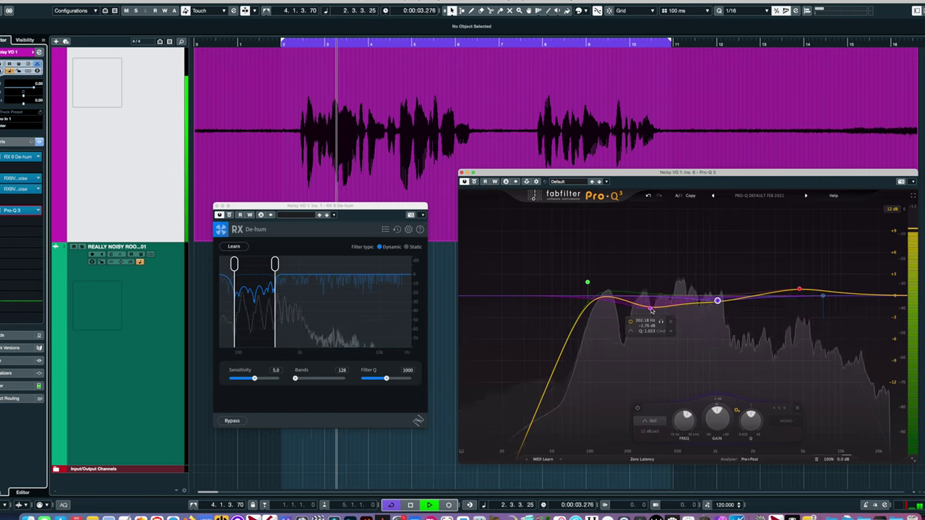
left_click_drag(651, 311, 647, 314)
left_click_drag(588, 282, 586, 271)
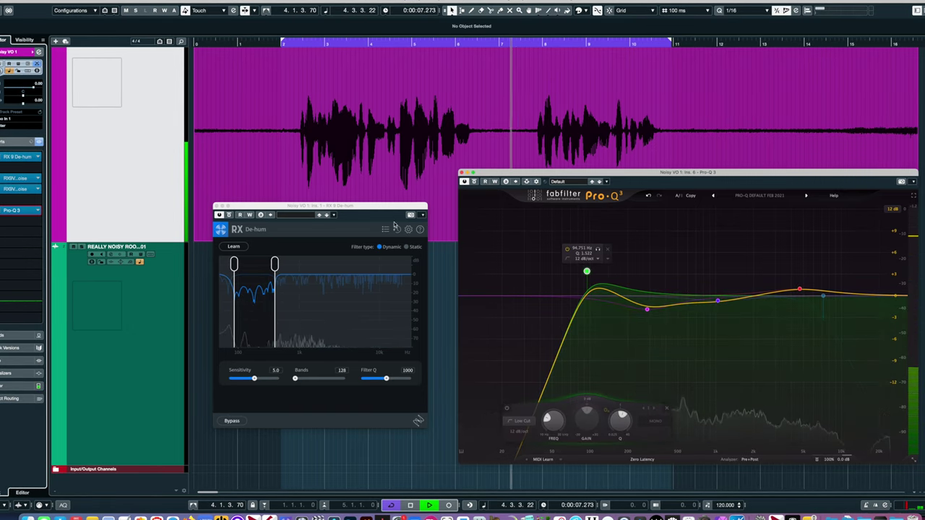
- Insert the mono version of RCompressor after Pro-Q 3 on the voice-over track
left_click(22, 222)
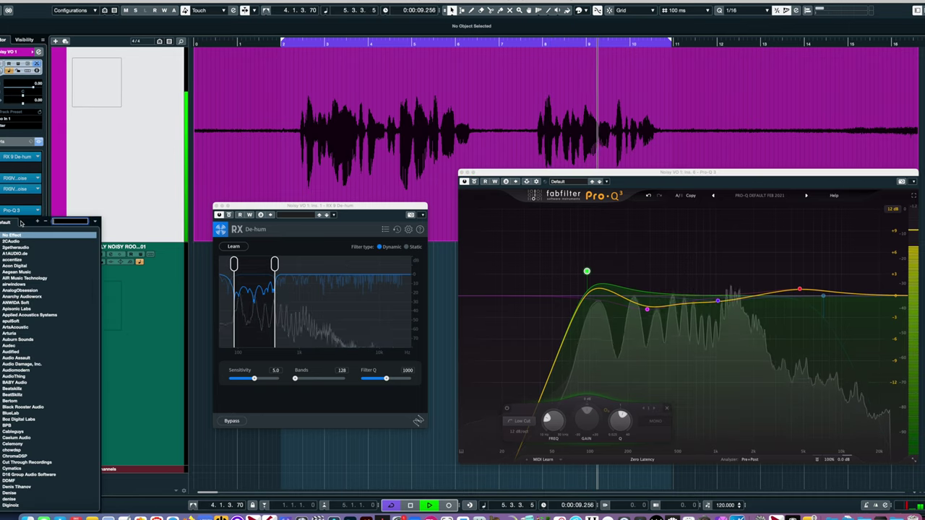
type("rx")
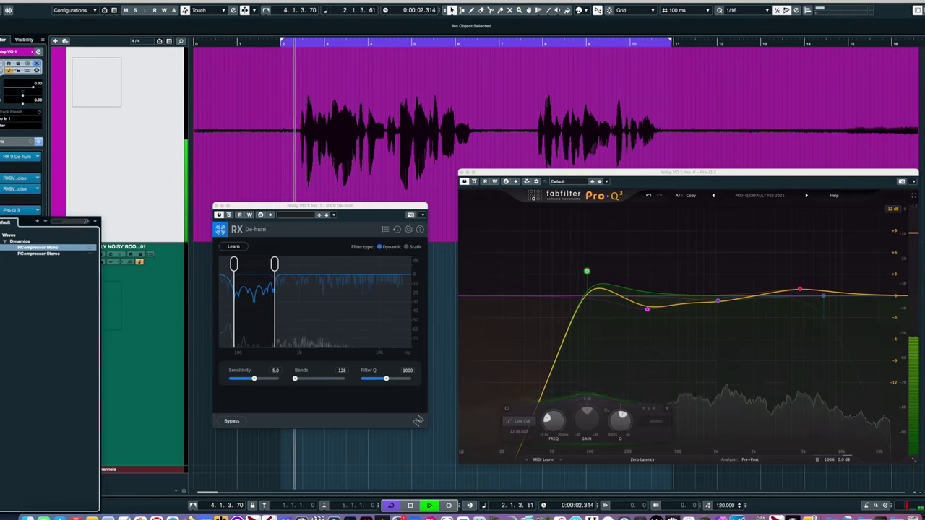
key("Return")
left_click(37, 222)
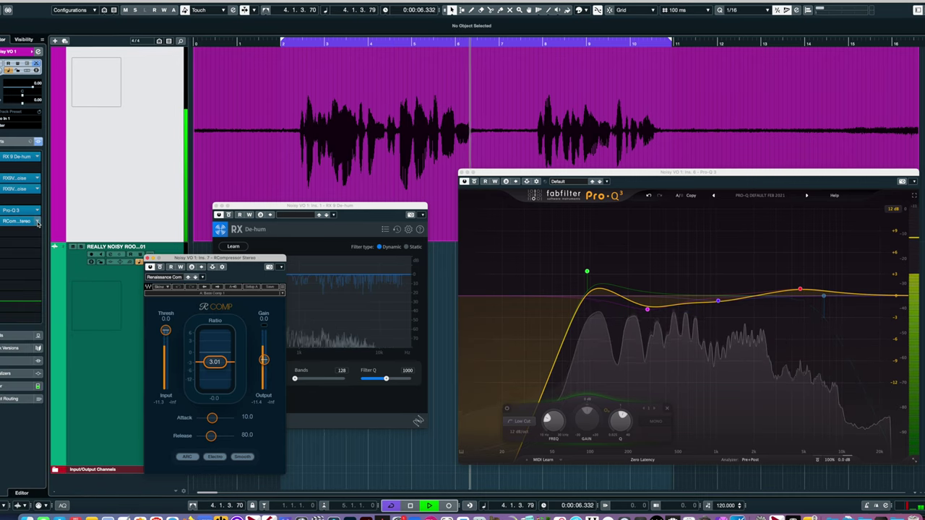
left_click(63, 363)
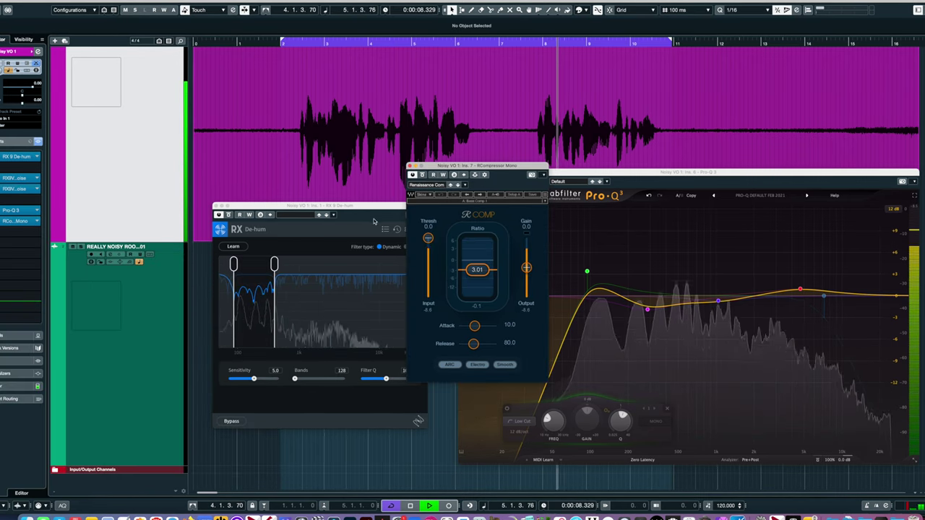
- Set RCompressor's attack to about 2.8, release to 125, threshold to -12.5 and gain to 5.2, and close its window
left_click_drag(468, 327, 476, 344)
left_click_drag(429, 248, 428, 251)
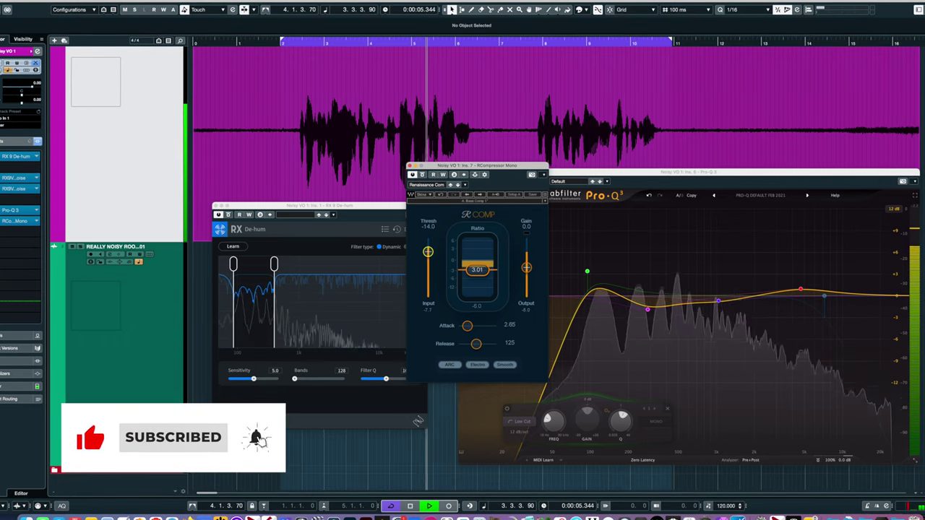
left_click_drag(520, 270, 521, 263)
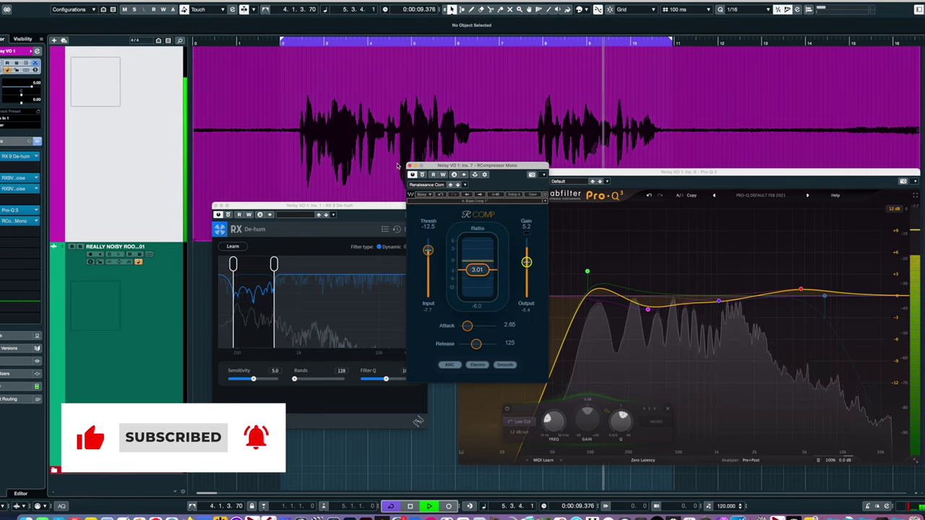
key("super+w")
- Raise the Pro-Q 3 low cut to about 106 Hz and close the De-hum and Pro-Q 3 windows
mouse_move(587, 274)
left_click_drag(587, 273, 593, 273)
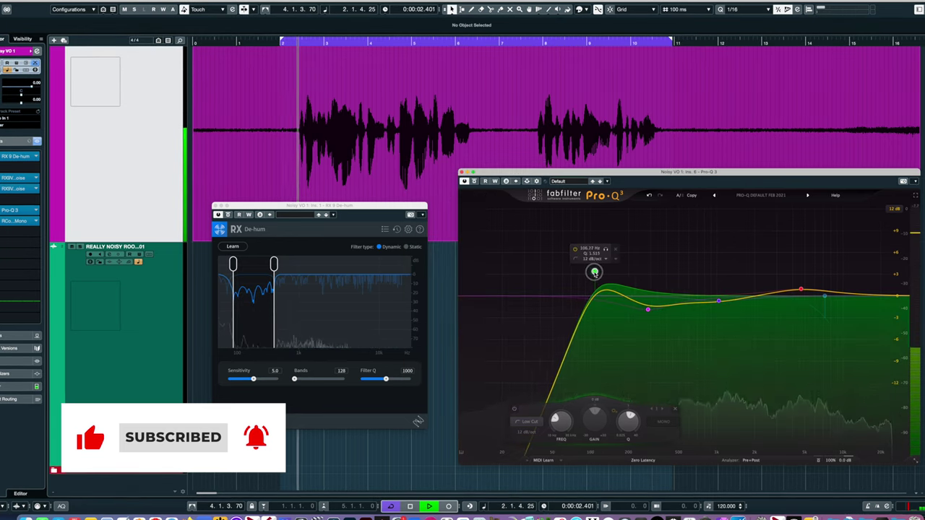
left_click(214, 206)
left_click(462, 172)
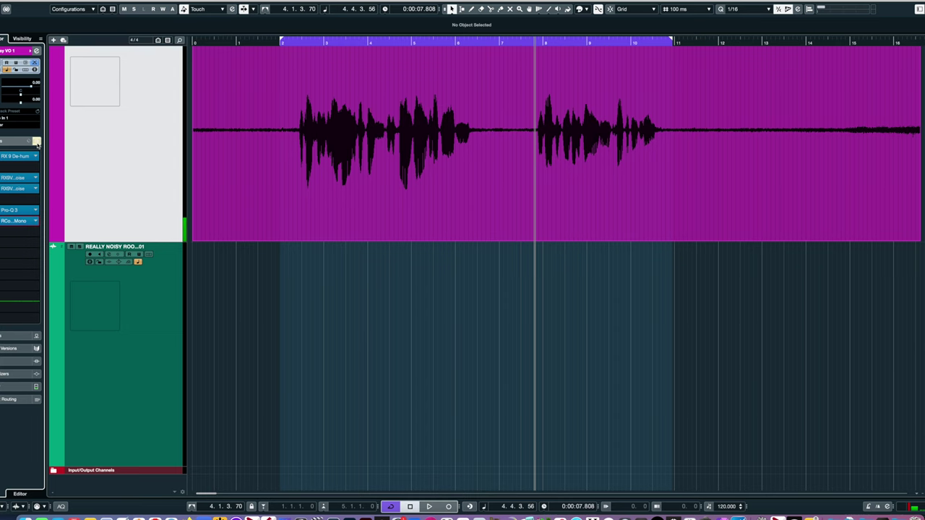
- Compare the voice-over with all inserts bypassed and active, and lower the insert 4 Voice De-noise's reduction below 12.0 dB
key("space")
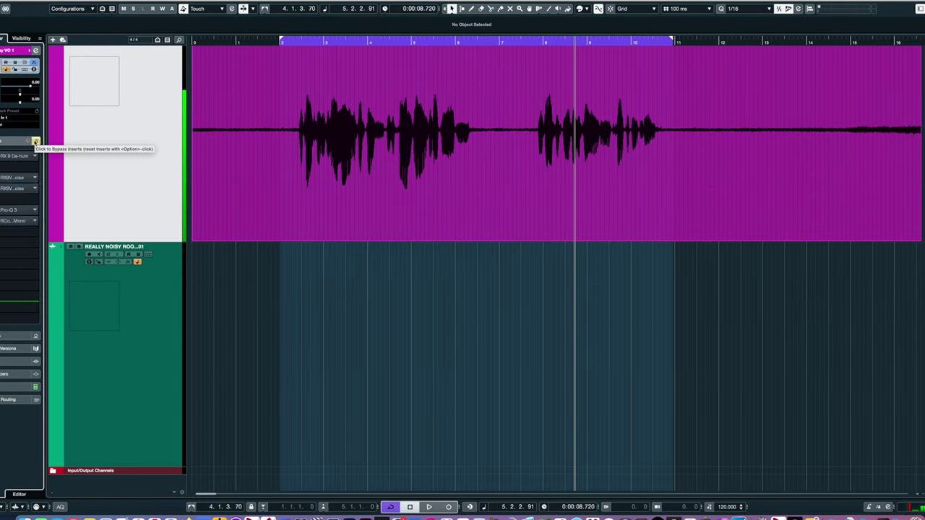
left_click(35, 142)
key("space")
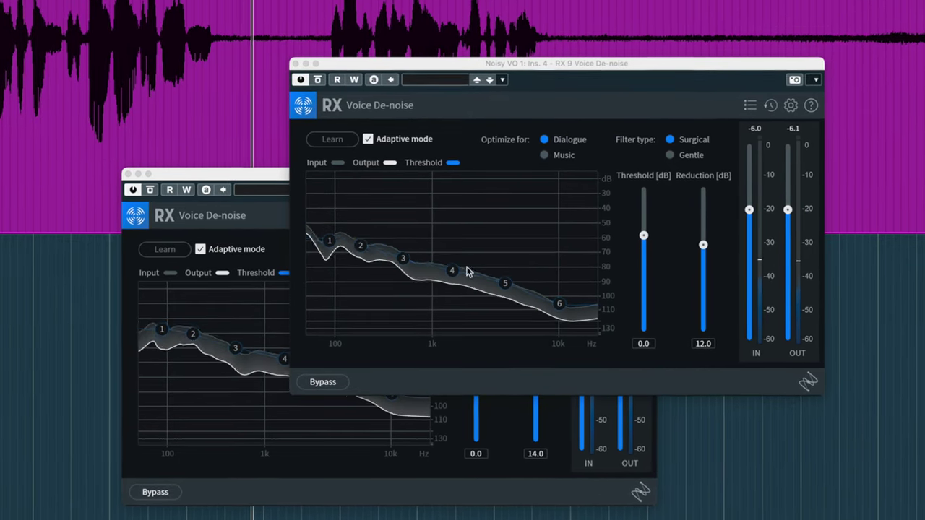
left_click_drag(710, 253, 712, 265)
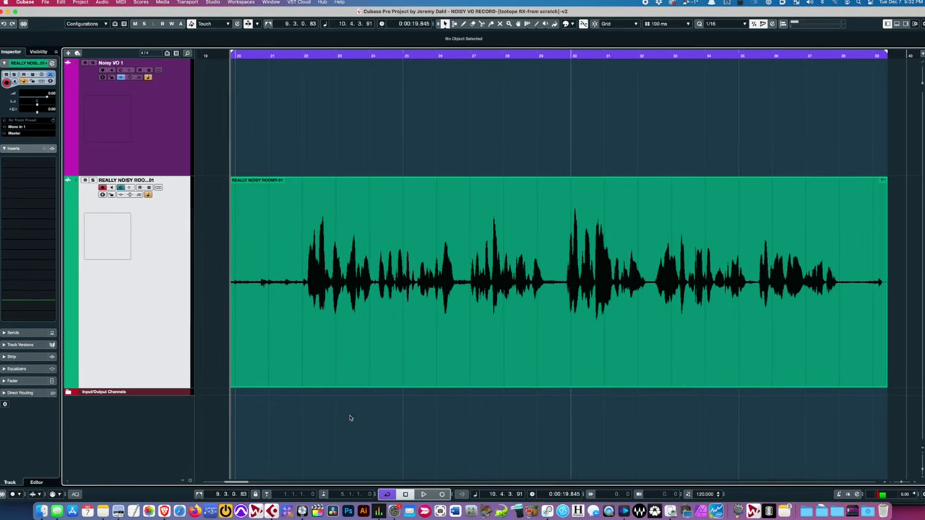
- Play the unprocessed REALLY NOISY ROOMY-01 recording to assess its noise and room sound
key("space")
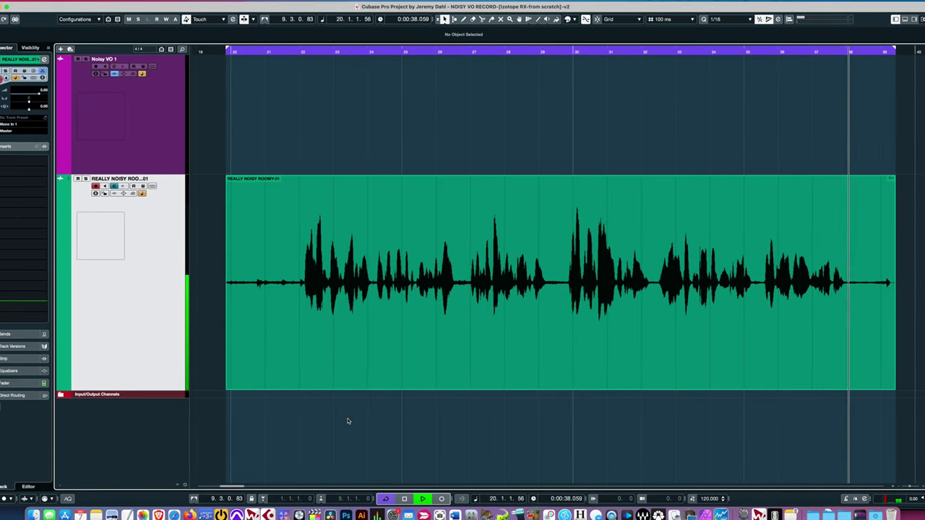
key("space")
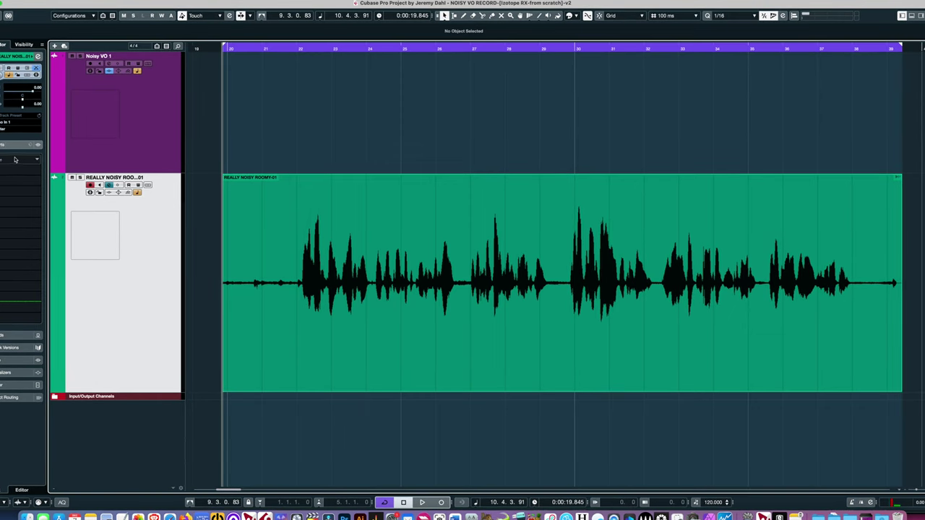
- Insert RX 9 Voice De-noise in the first slot of the REALLY NOISY ROOMY-01 track and listen to the recording through it
left_click(16, 159)
type("de-n")
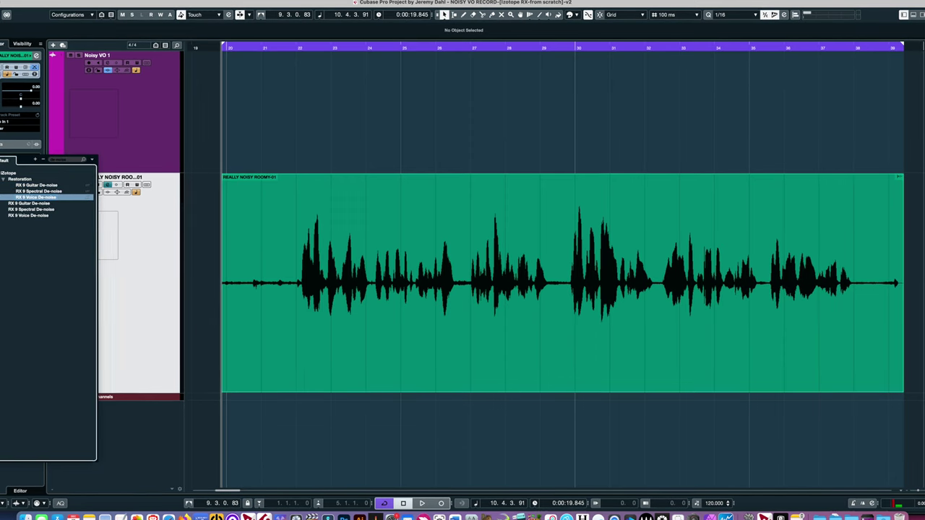
key("Return")
key("space")
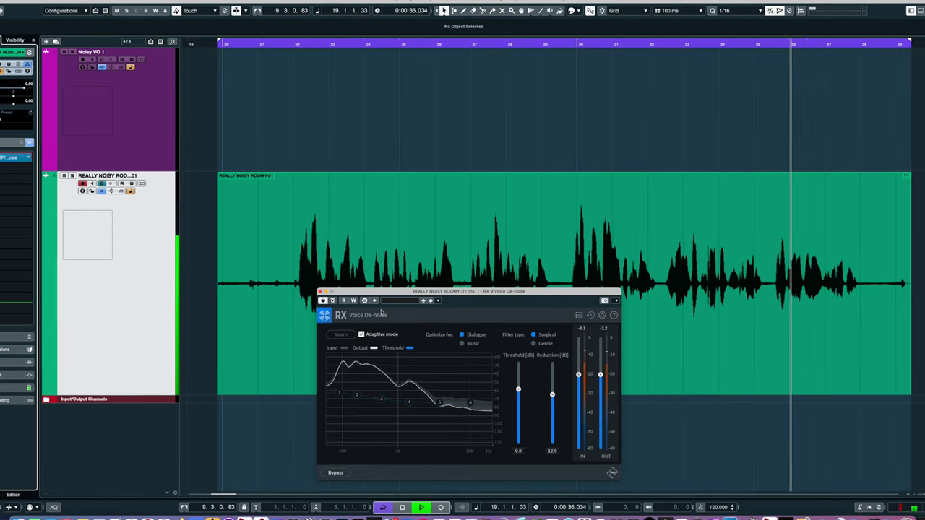
key("space")
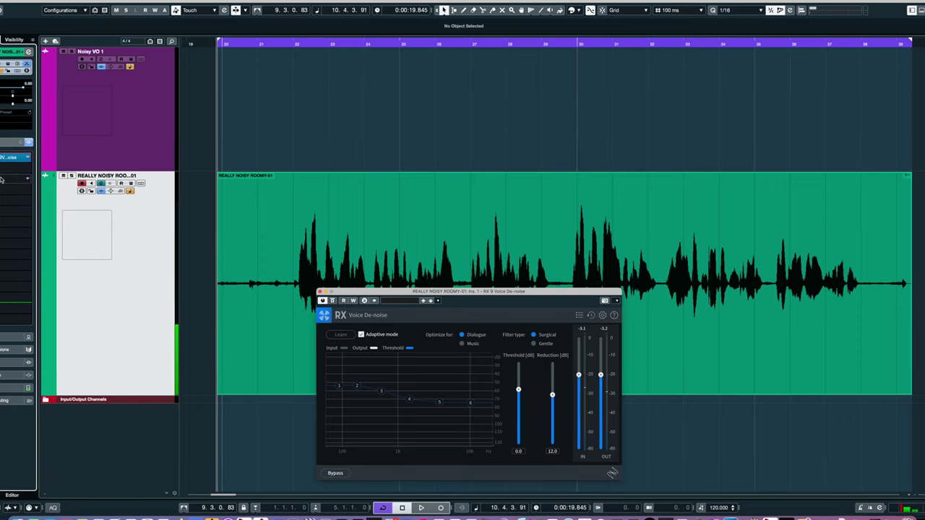
- Insert RX 9 De-reverb after Voice De-noise on the roomy track and have it learn the reverb profile during playback
left_click(5, 173)
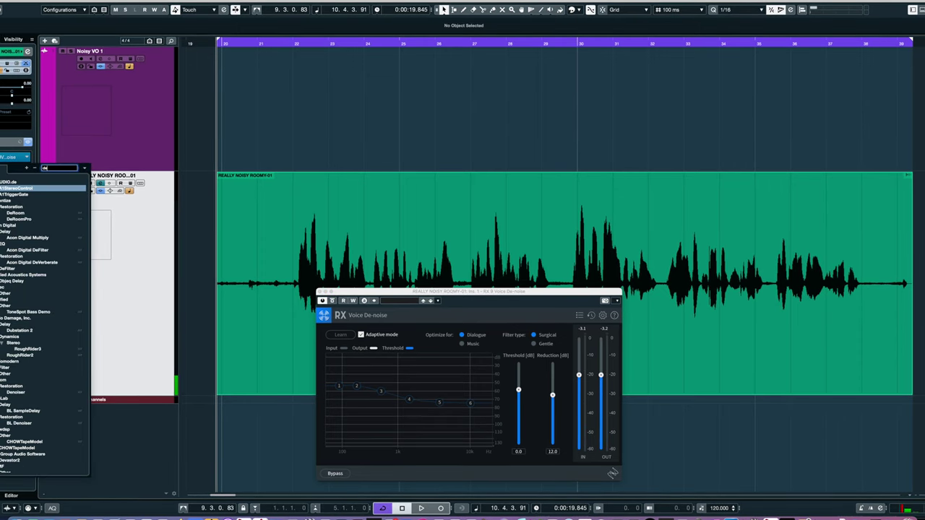
key("Return")
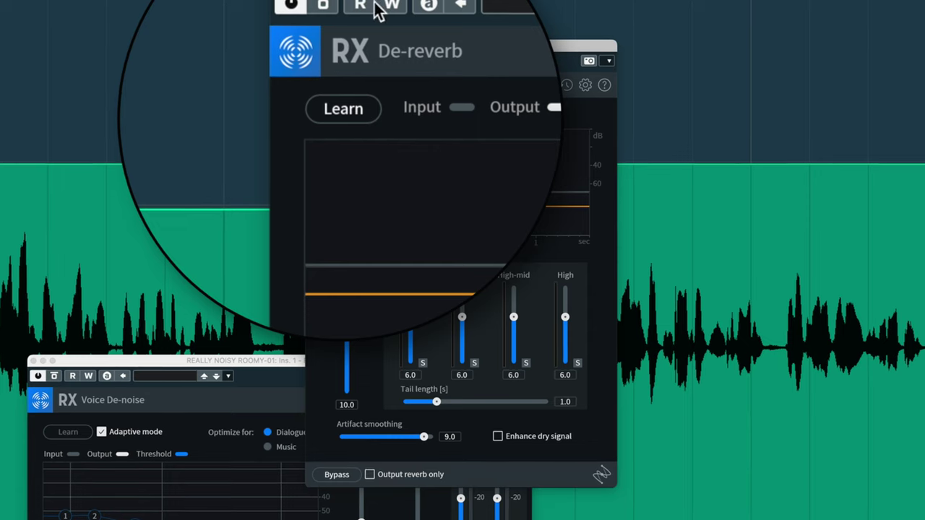
left_click(341, 114)
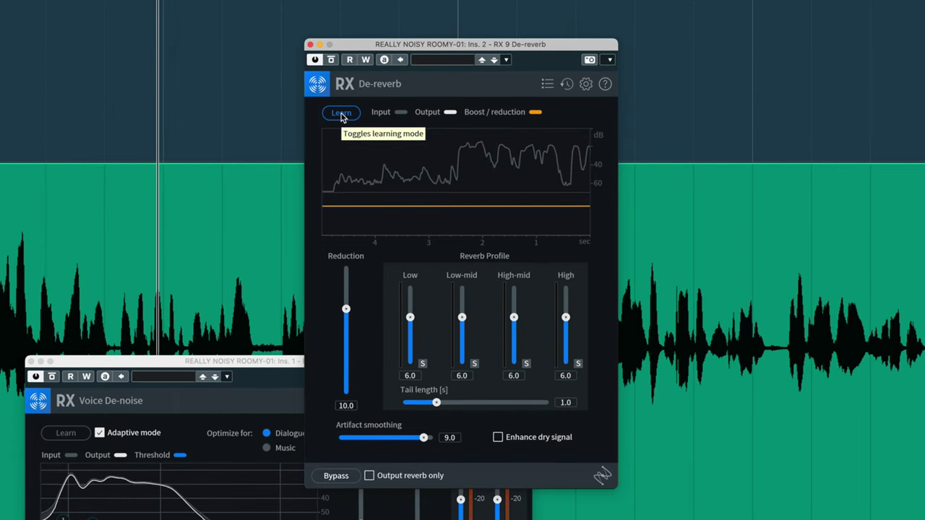
left_click(341, 113)
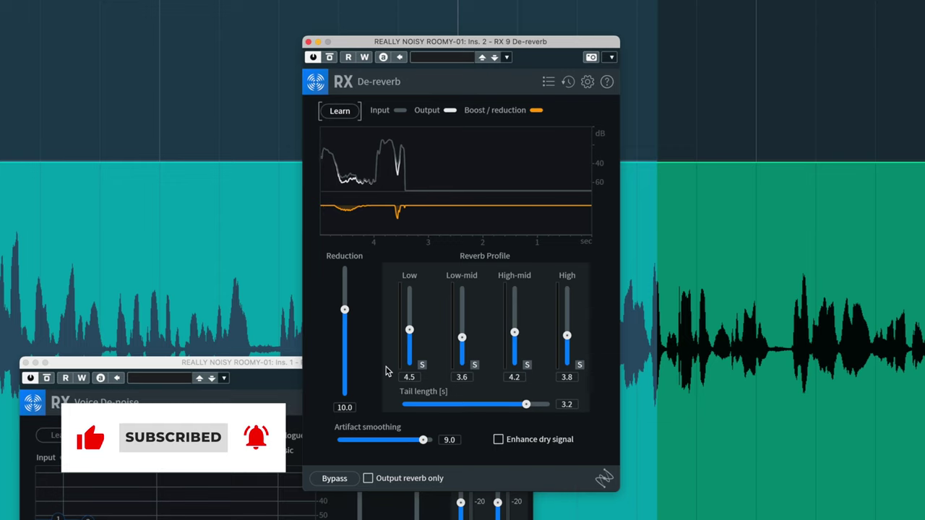
- Play the looped section of the roomy recording and set De-reverb's reduction to 11.4
key("space")
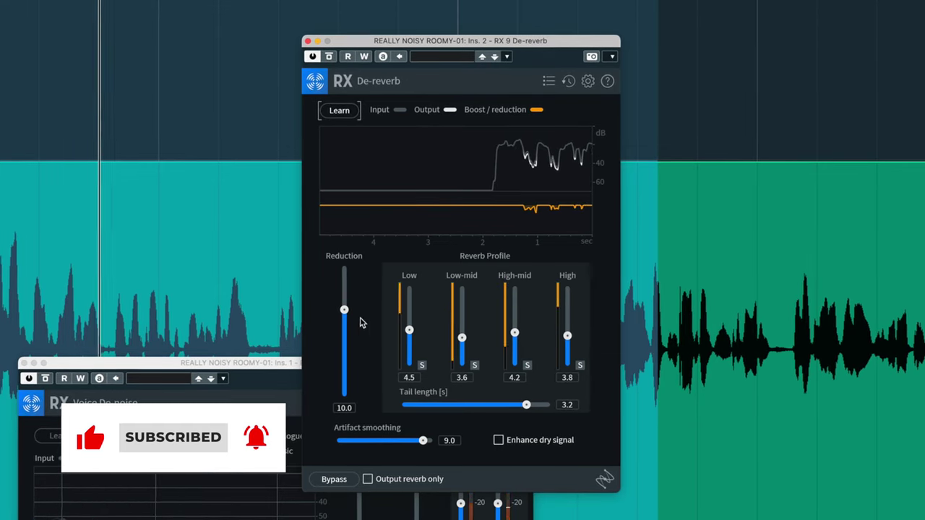
mouse_move(346, 314)
left_mouse_down()
mouse_move(346, 267)
mouse_move(344, 302)
left_mouse_up()
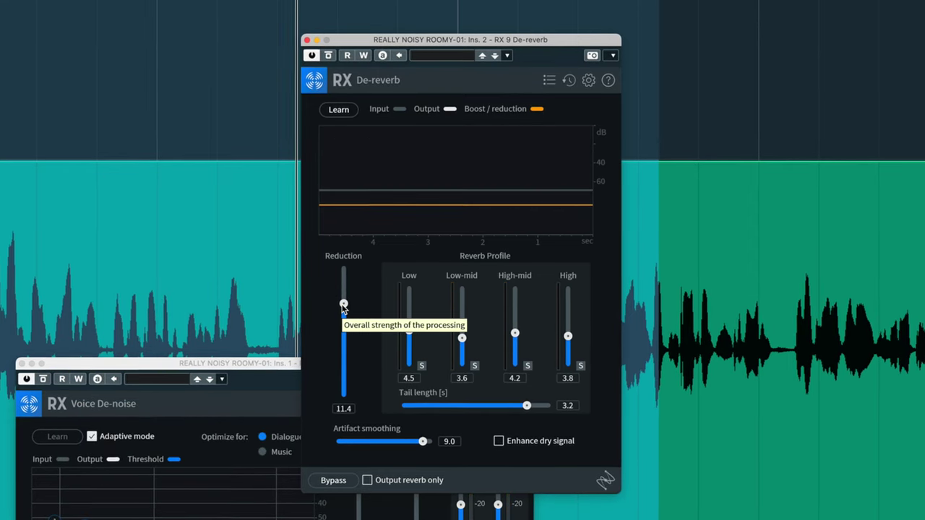
- Set De-reverb's reduction to 15.8 while playing the loop, then solo the Low-mid band and set its reverb profile to 6.6
left_click_drag(343, 305, 345, 269)
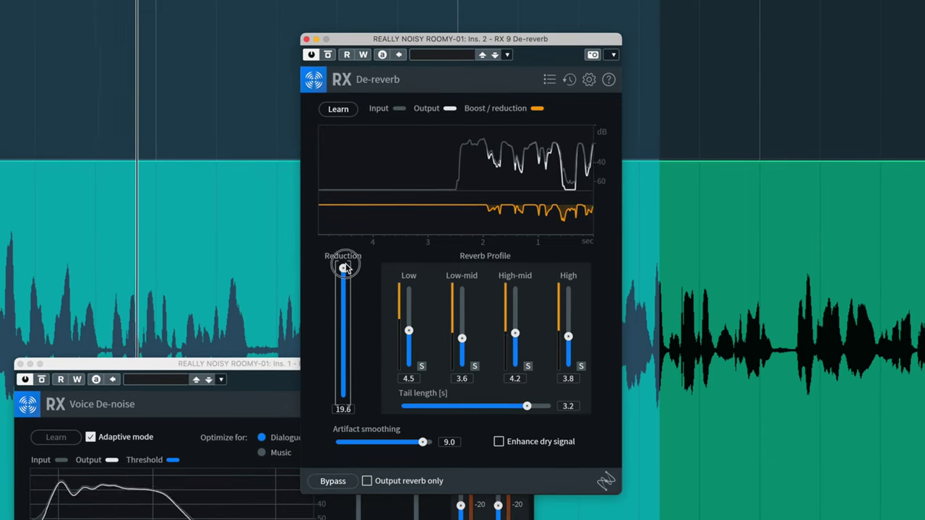
mouse_move(345, 268)
left_mouse_down()
mouse_move(342, 345)
mouse_move(344, 285)
left_mouse_up()
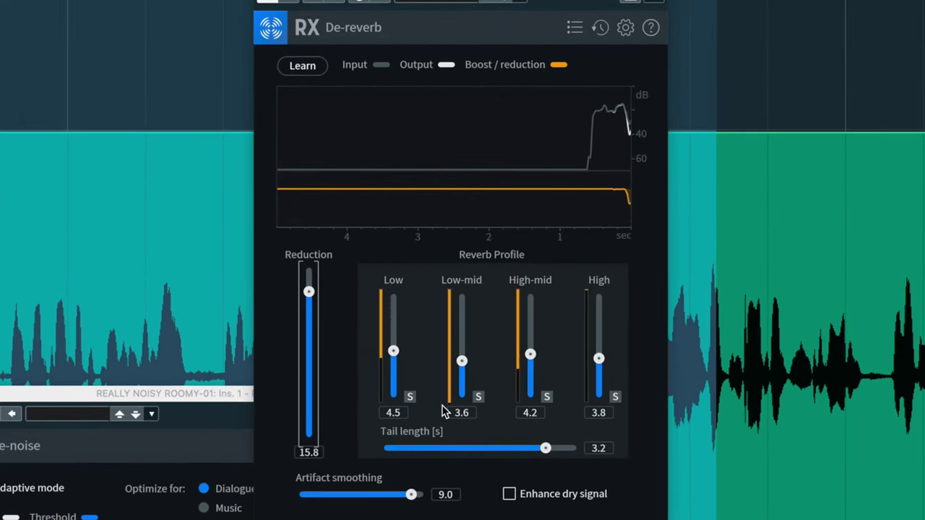
left_click(476, 398)
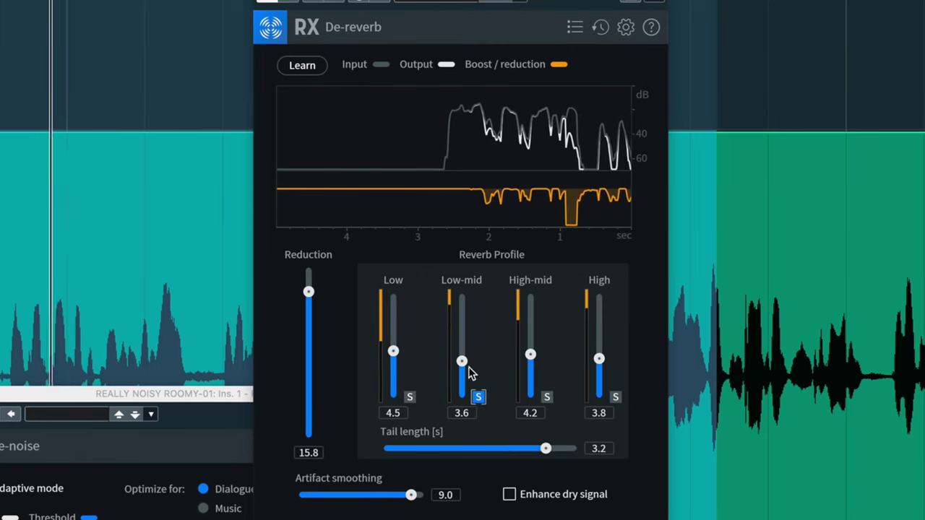
left_click_drag(462, 363, 463, 331)
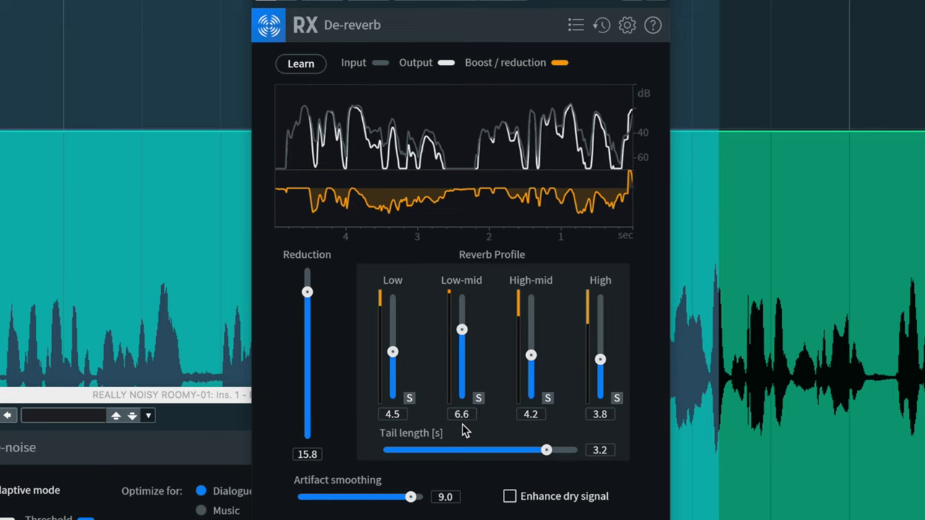
- Audition the remaining De-reverb bands and set the reverb profile to Low 3.9, High-mid 7.0 and High 1.9
left_click(409, 399)
left_click_drag(392, 352, 397, 378)
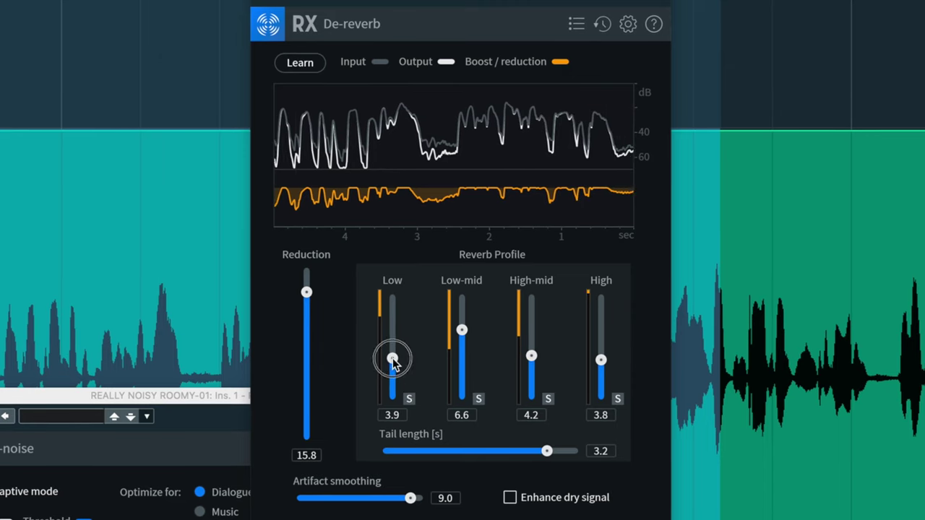
left_click(548, 399)
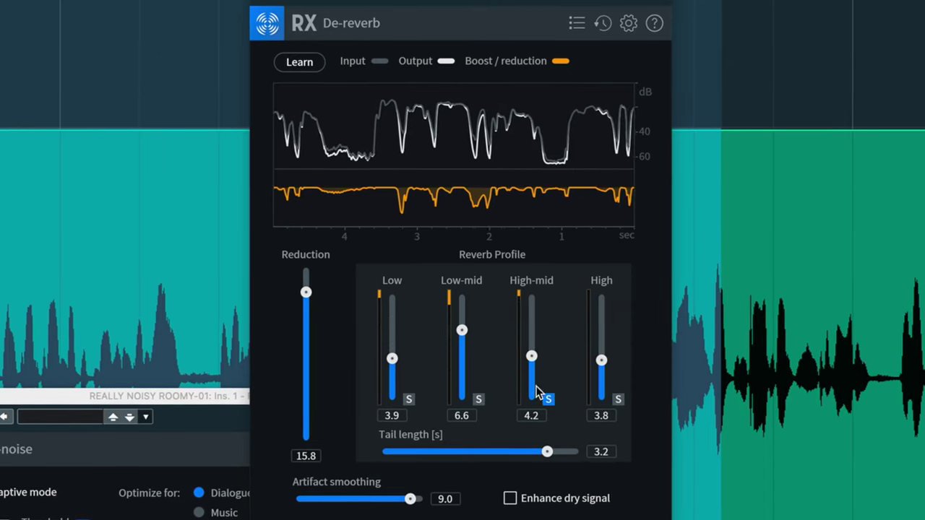
left_click_drag(532, 318, 531, 326)
left_click(548, 399)
left_click_drag(603, 362, 603, 379)
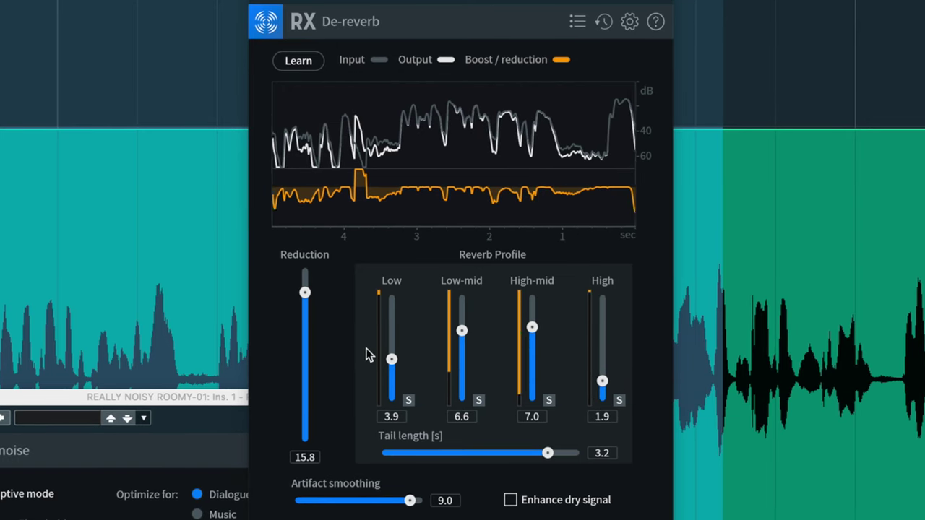
- Refine De-reverb to reduction 17.7, Low 0.0, Low-mid 5.8 and High 1.3, with Enhance dry signal enabled
left_click_drag(462, 351, 461, 345)
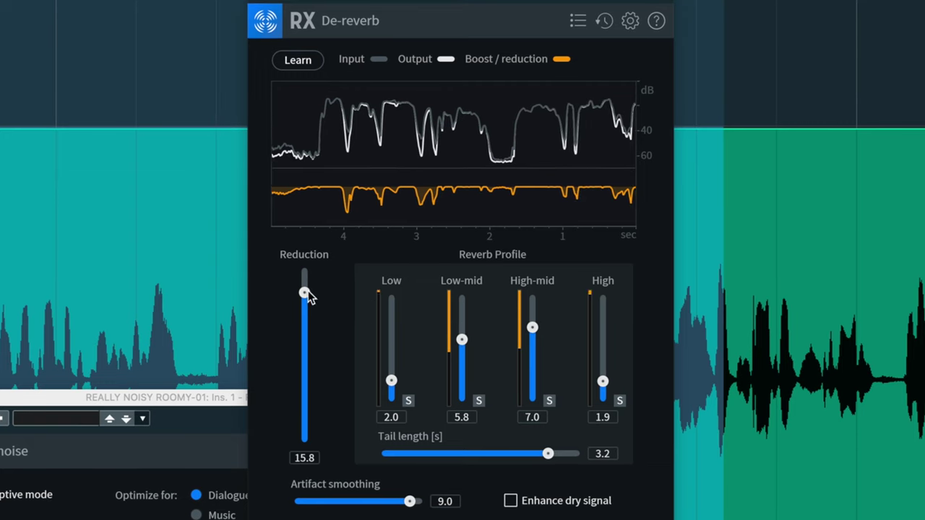
left_click_drag(304, 286, 304, 282)
left_click_drag(391, 381, 391, 403)
left_click_drag(604, 382, 604, 388)
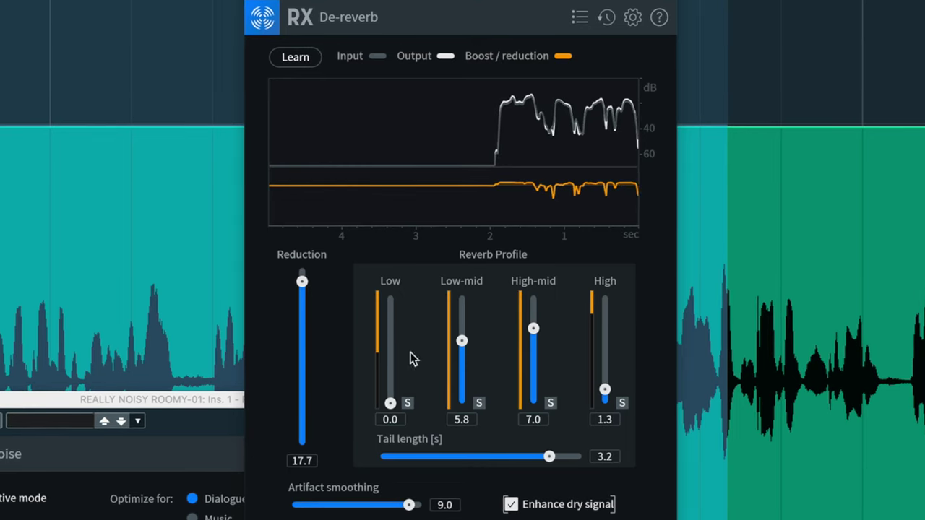
- Lower De-reverb's reduction to 11.1 while judging the roomy recording
left_click_drag(302, 282, 292, 314)
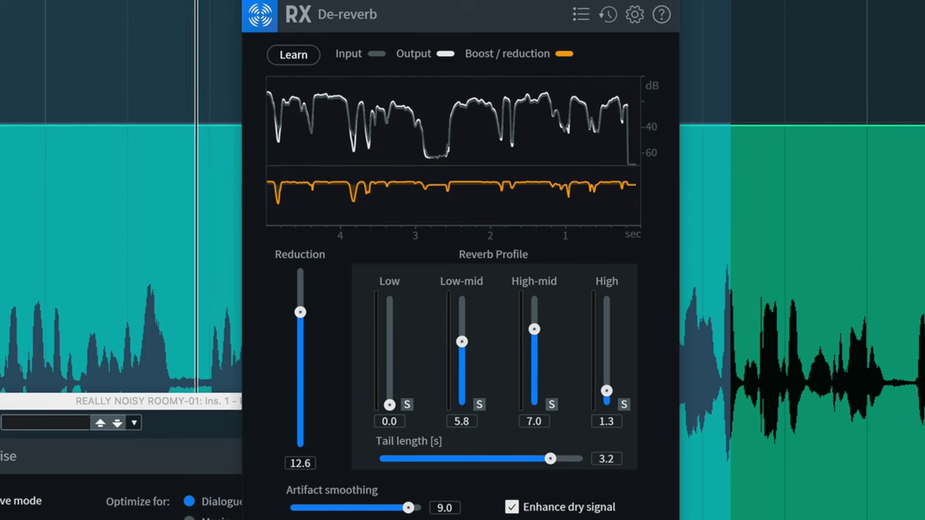
left_click(300, 314)
left_click_drag(301, 313, 302, 320)
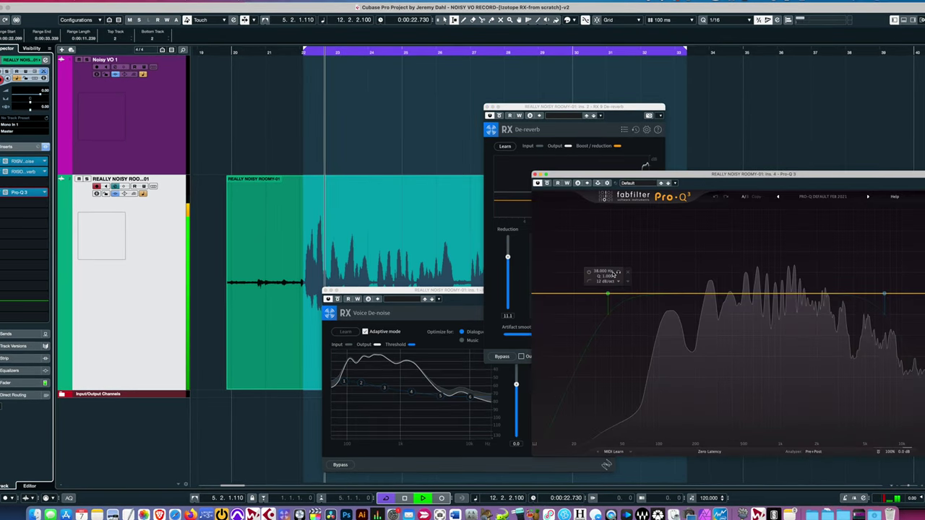
- In Pro-Q 3 on the roomy track, enable the low cut, boost around 123 Hz and cut the low mids with a bell
left_click_drag(614, 297, 678, 255)
scroll(683, 259, "down", 5)
left_click_drag(743, 286, 722, 327)
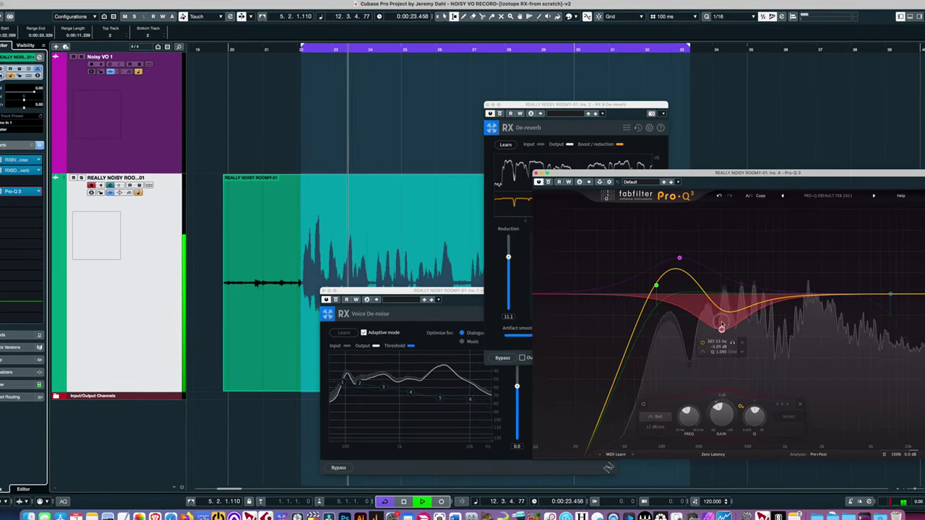
left_click_drag(680, 258, 675, 255)
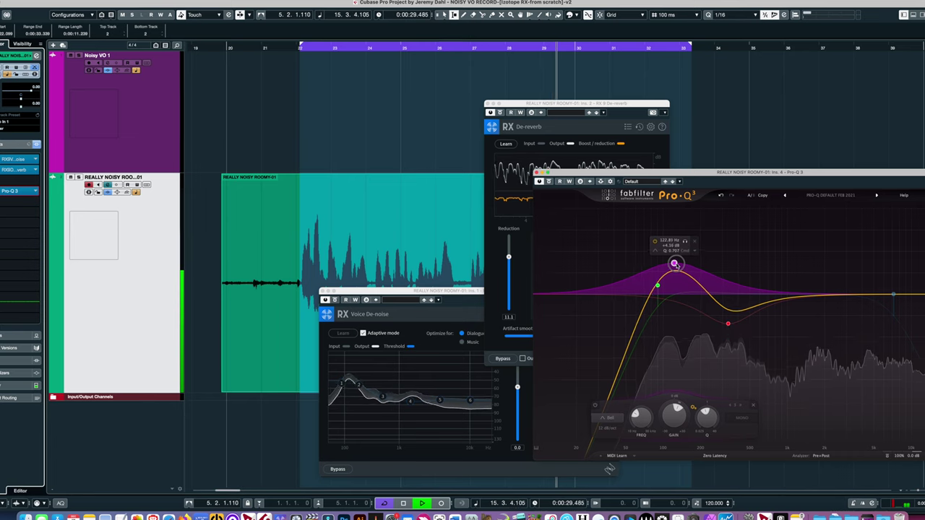
left_click_drag(730, 325, 736, 329)
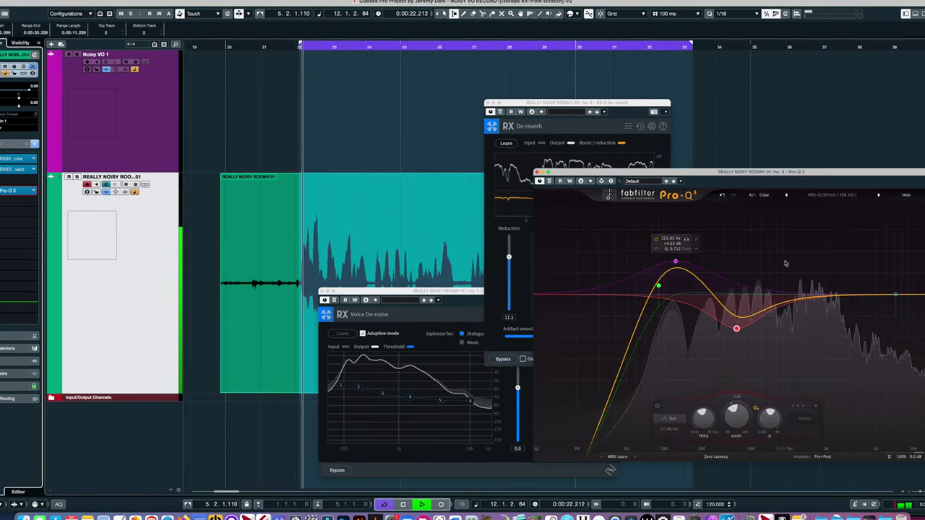
left_click_drag(674, 266, 675, 253)
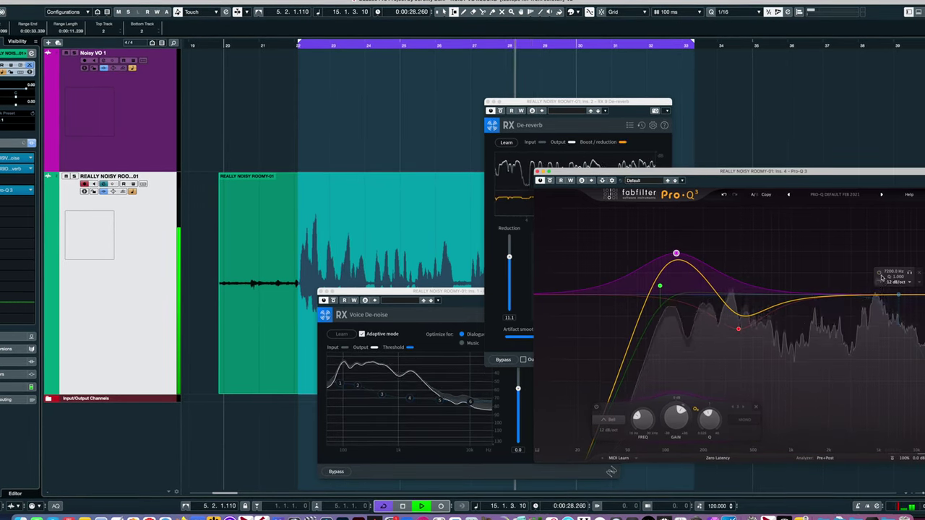
- Enable Pro-Q 3's 12 dB/oct high cut at about 10141 Hz with a Q of about 1.42, and fine-tune the low boost
left_click(882, 279)
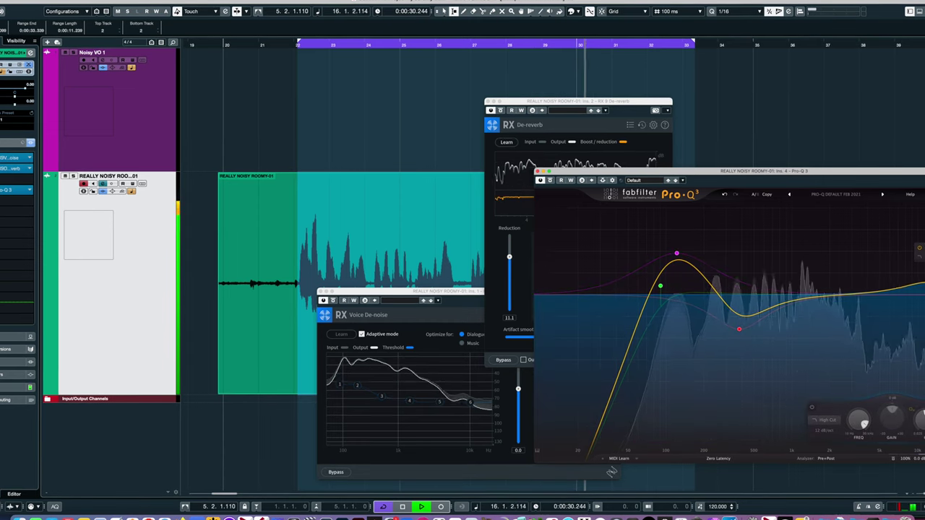
left_click_drag(922, 274, 919, 277)
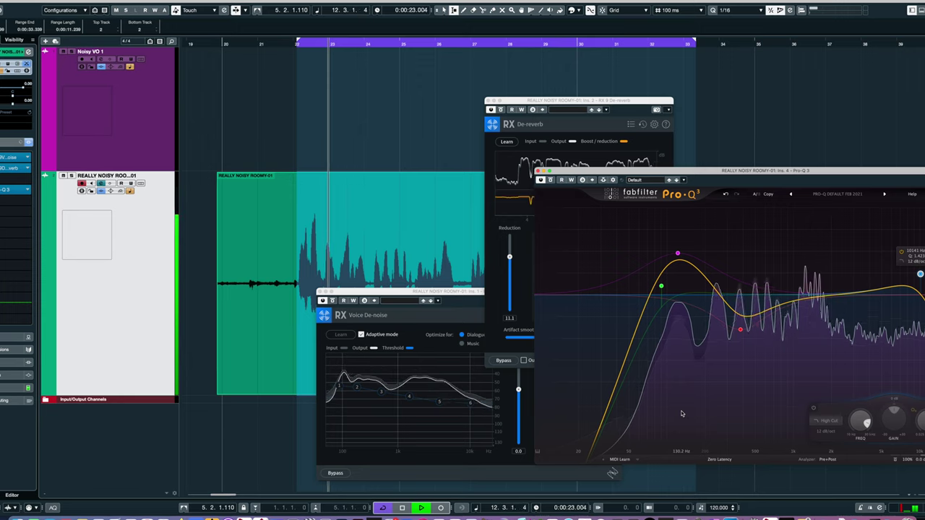
mouse_move(682, 414)
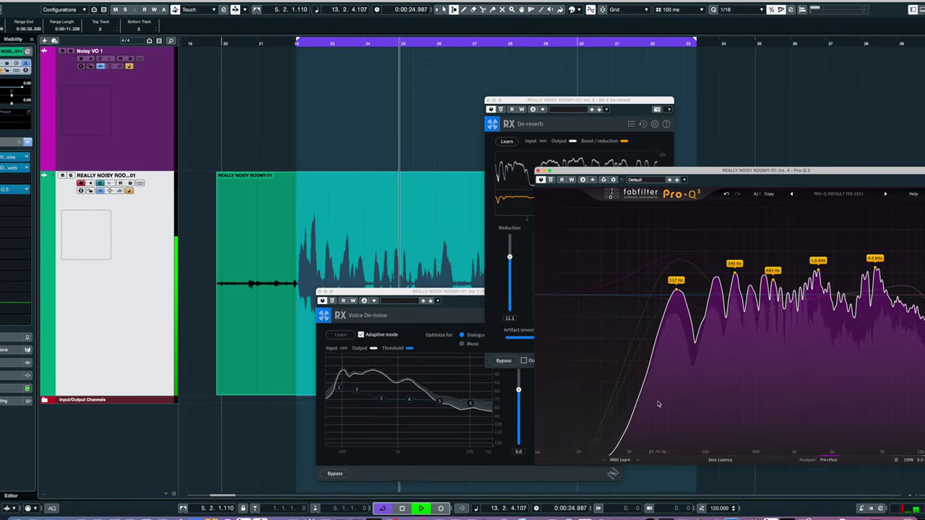
left_click_drag(679, 262, 678, 253)
- Insert RCompressor Mono after Pro-Q 3, set its gain to 2.6 and its threshold to about -13.8, and close its window
left_click(3, 212)
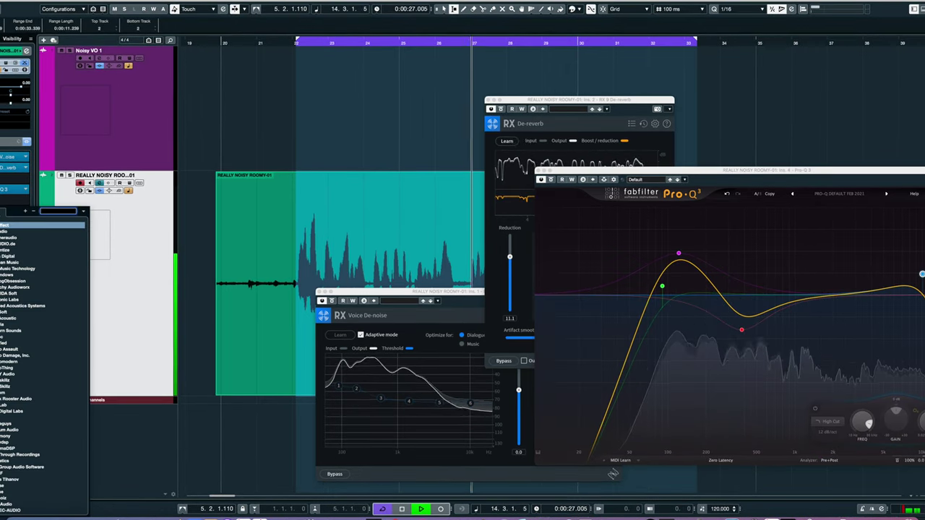
type("rcomp")
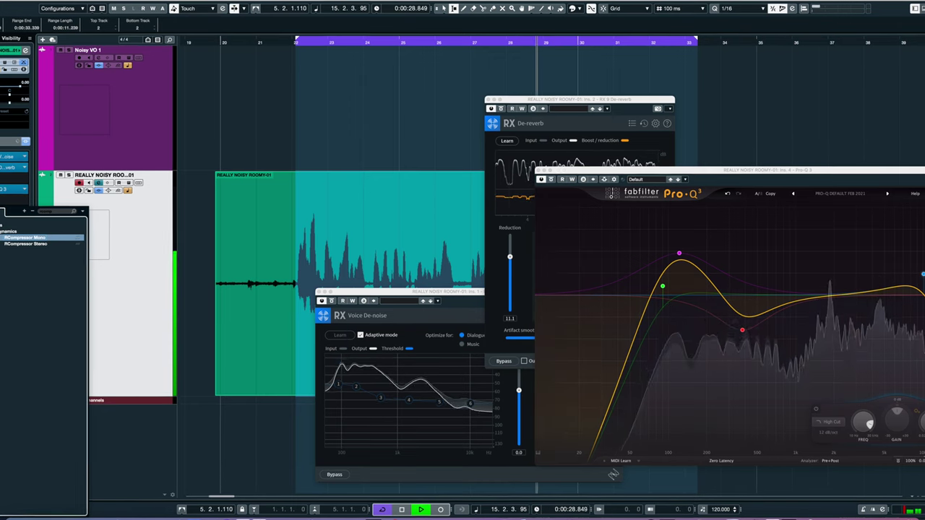
key("Return")
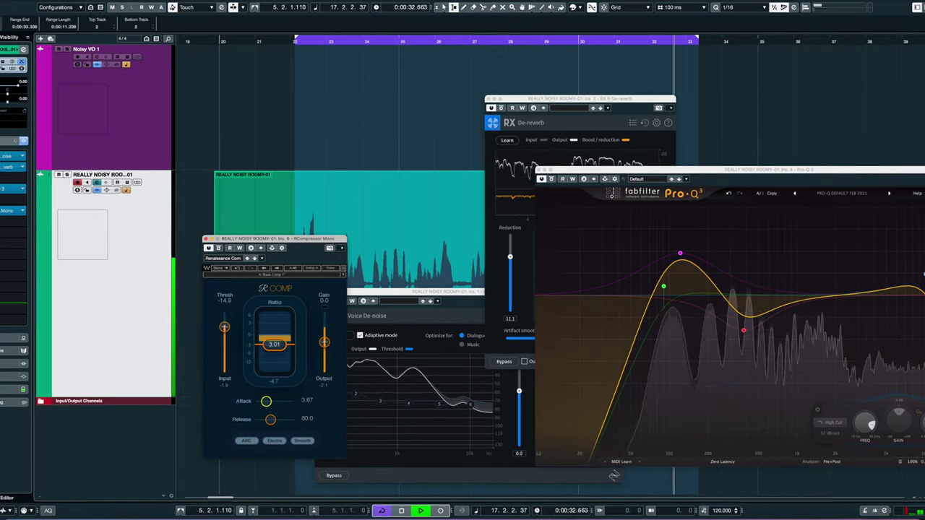
left_click_drag(326, 357, 324, 339)
left_click_drag(223, 327, 223, 326)
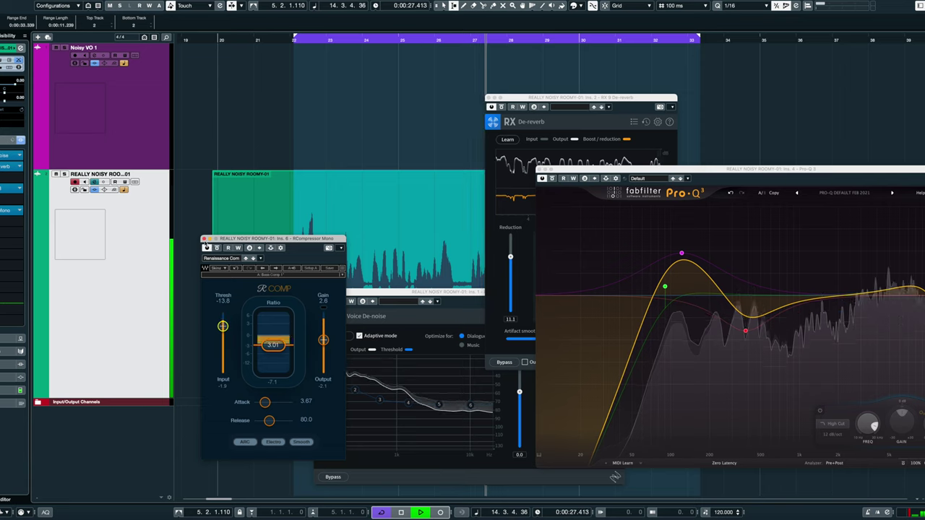
left_click(204, 239)
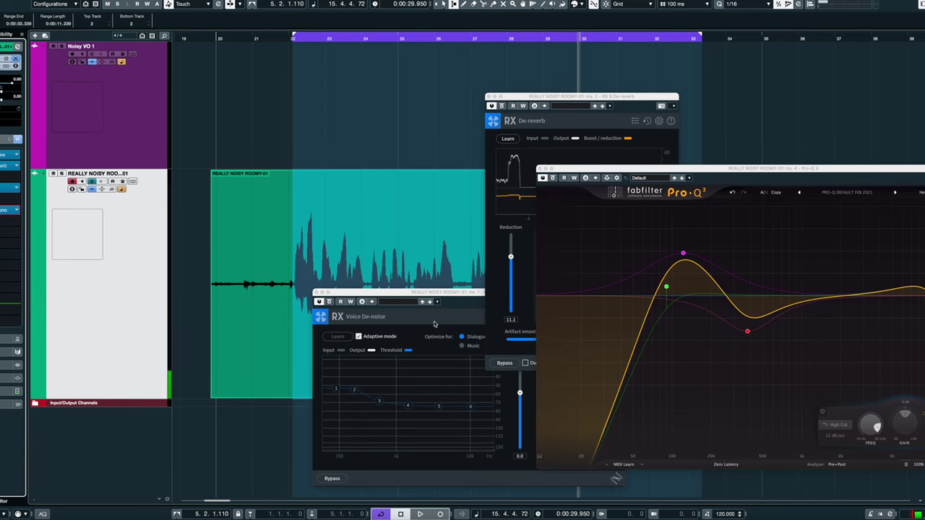
- Play the looped roomy section and compare it with the track's inserts bypassed and active
key("space")
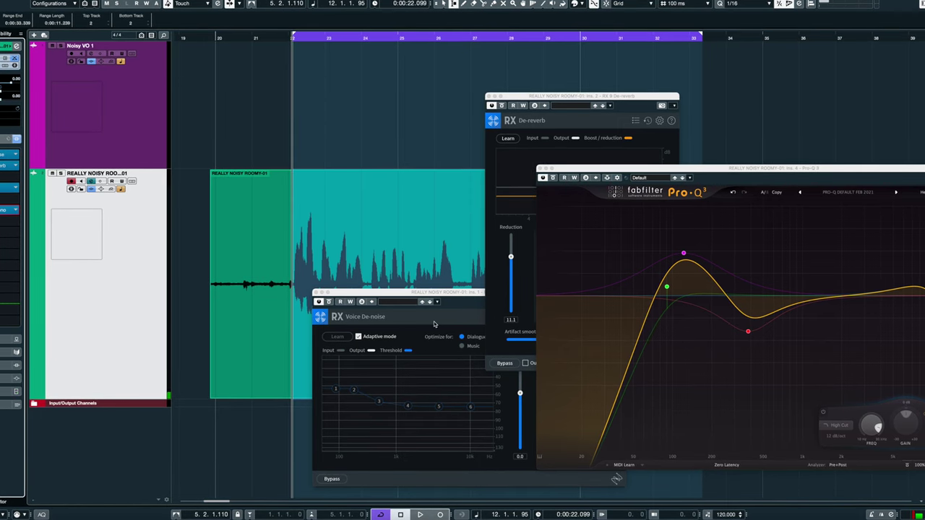
key("space")
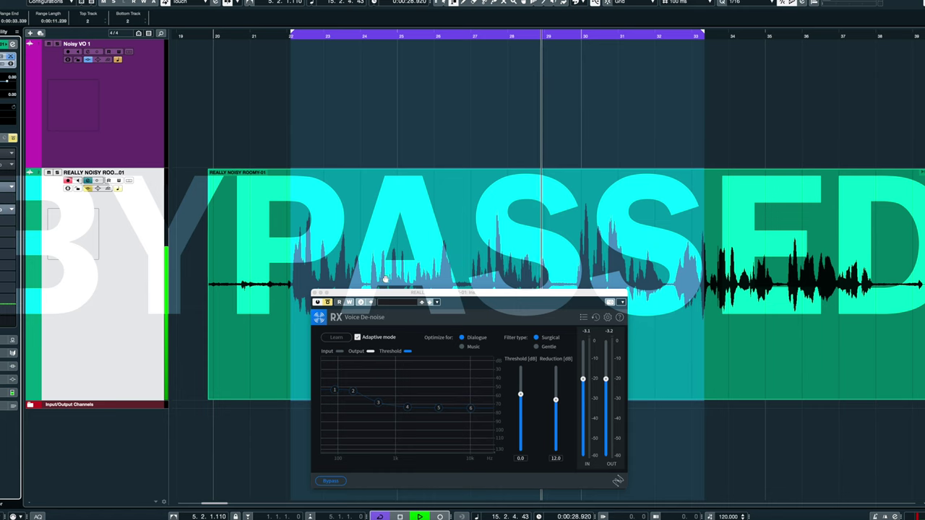
left_click(12, 137)
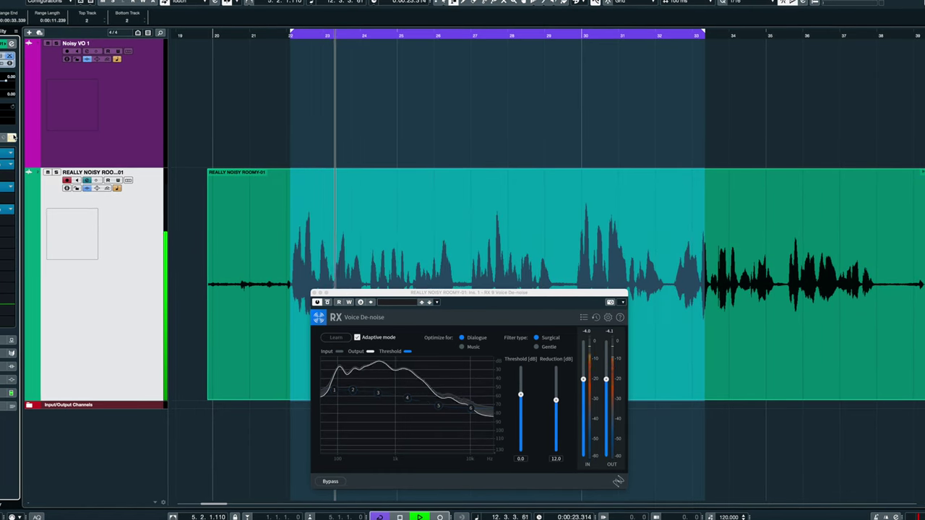
left_click(473, 305)
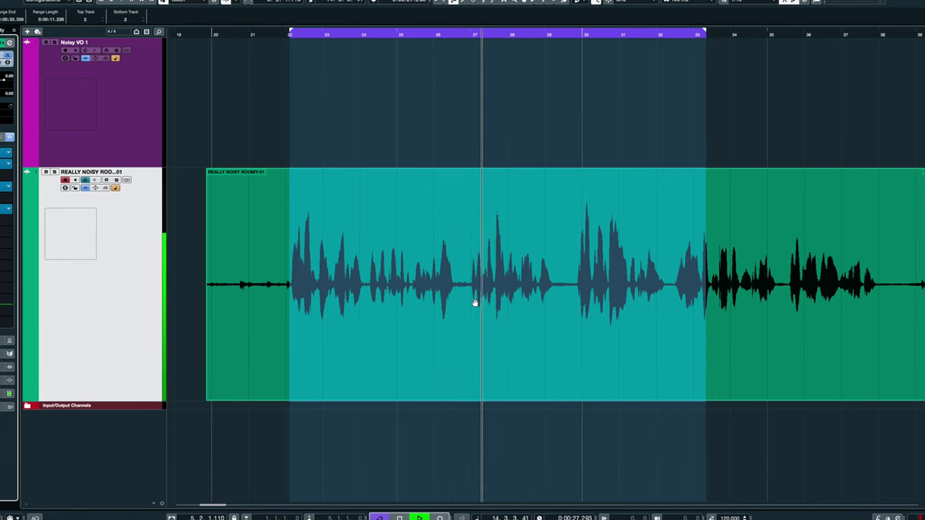
key("space")
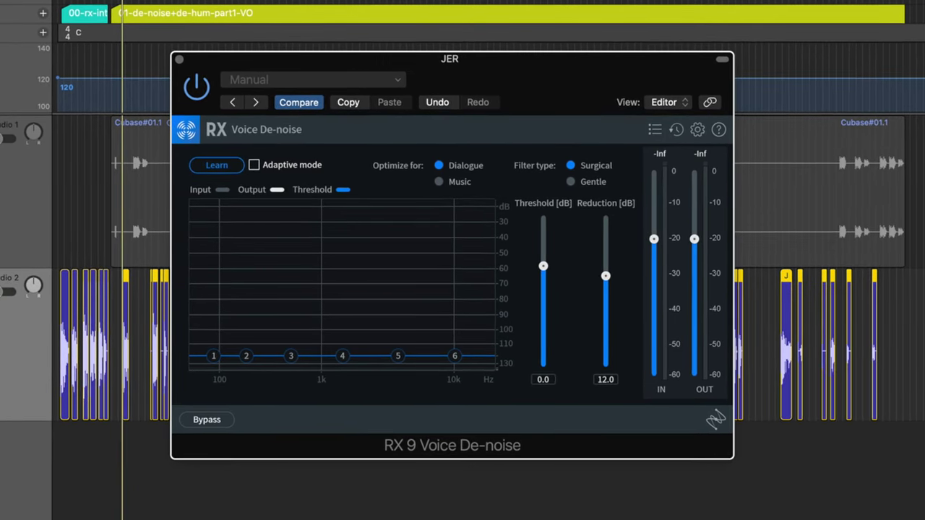
- Switch to the Logic Pro voice-over project and compare its voice track with RX 9 Voice De-noise bypassed and active
key("space")
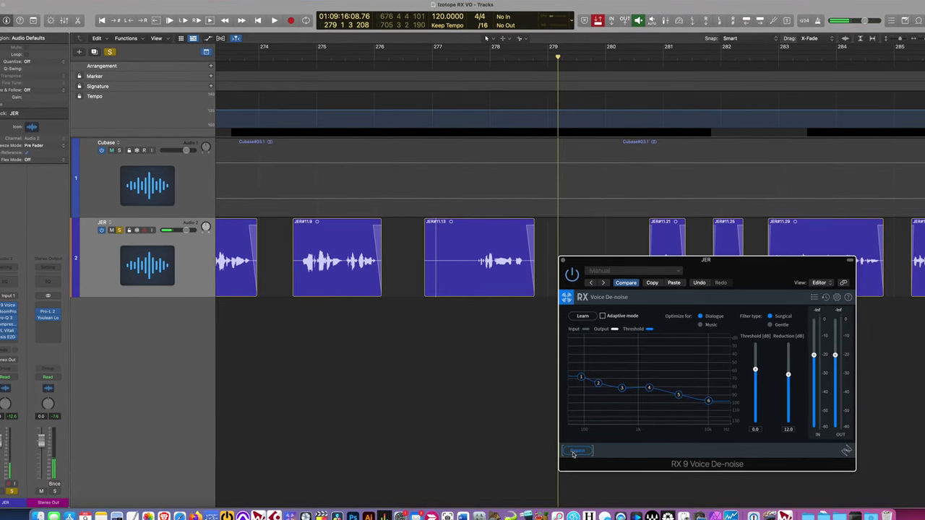
key("space")
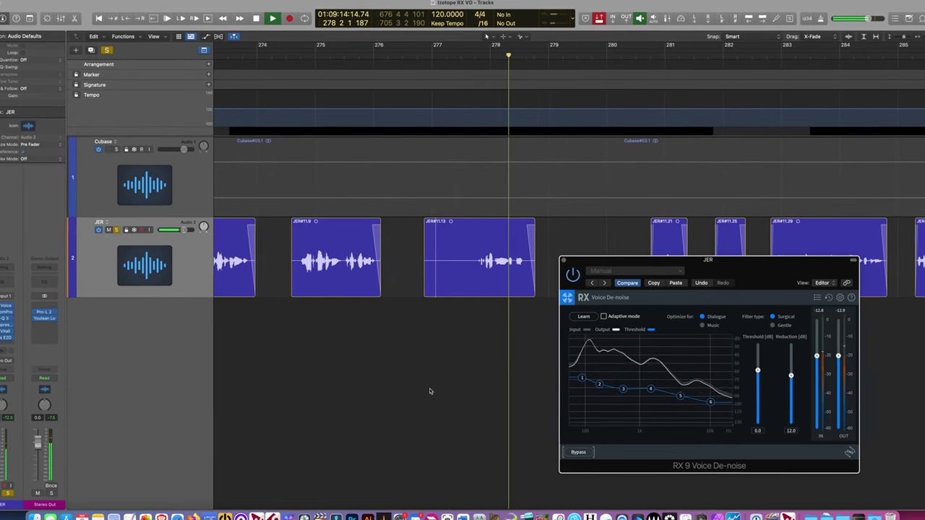
key("space")
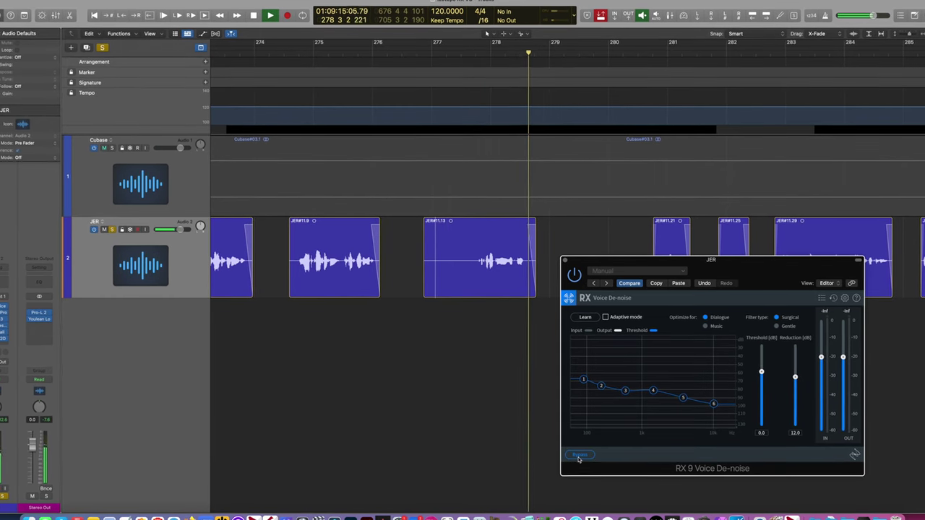
key("space")
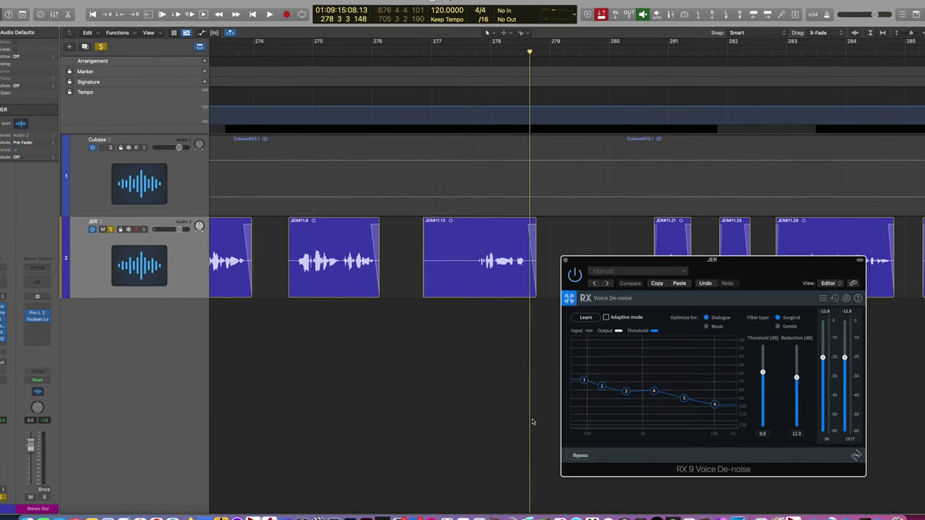
left_click(435, 271)
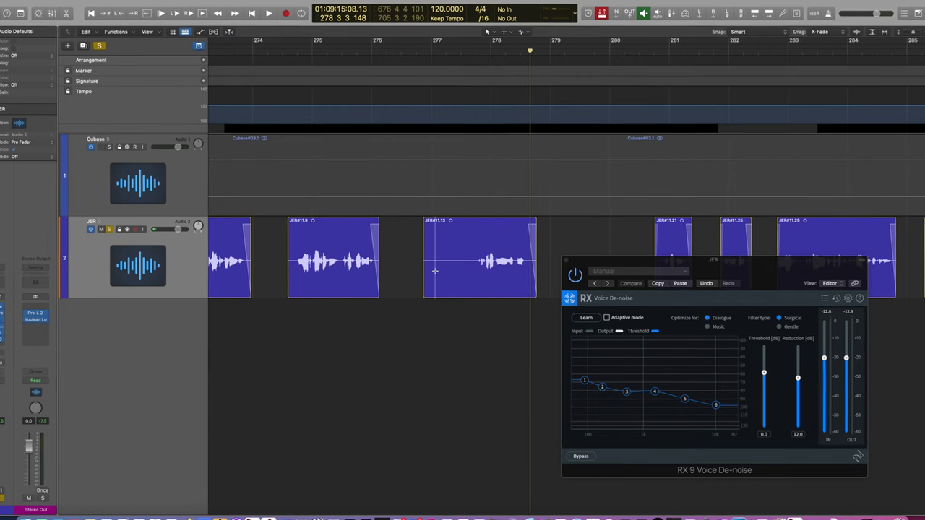
key("space")
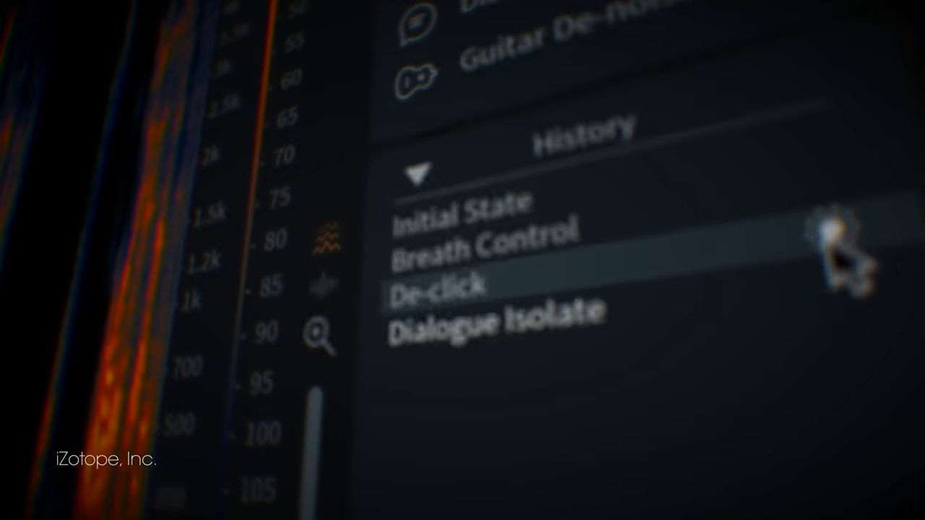
left_click(820, 194)
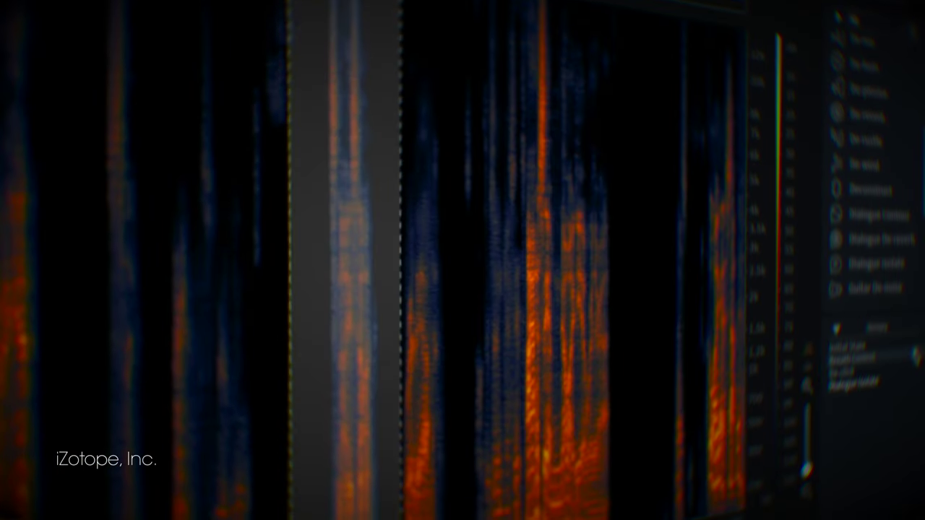
left_click(791, 370)
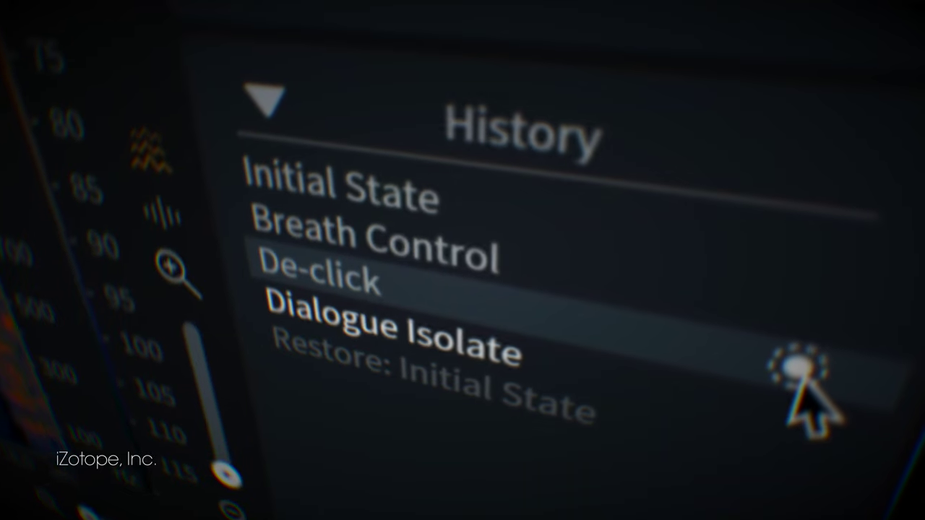